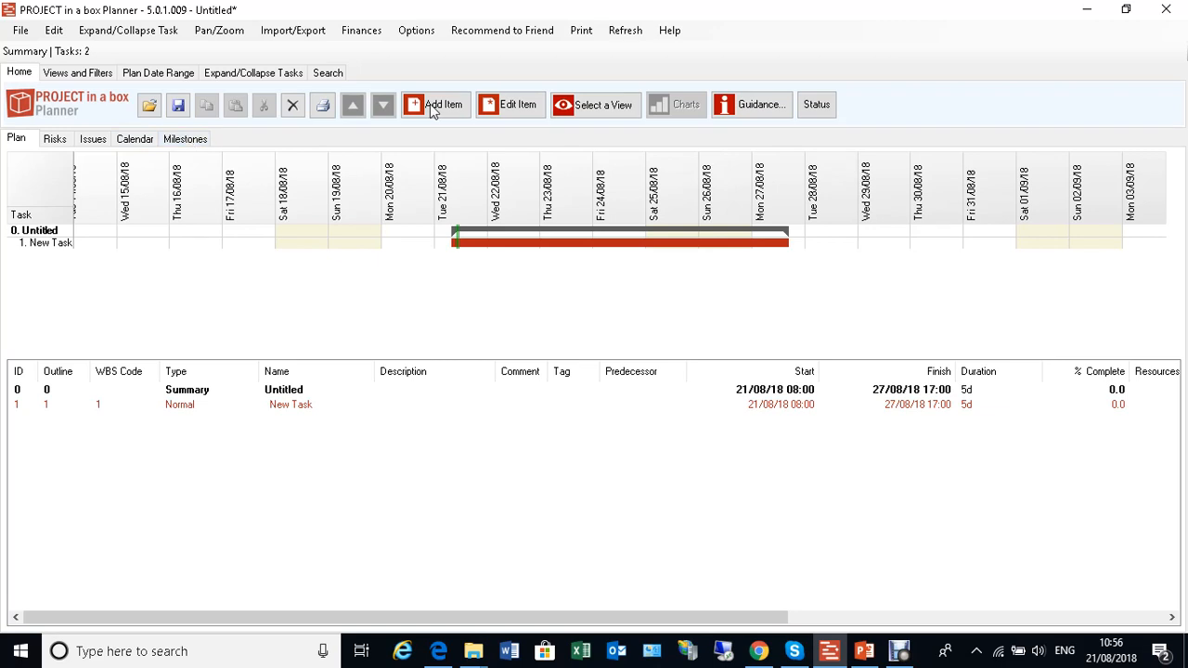
Set the program view to show only the Plan.
click(416, 30)
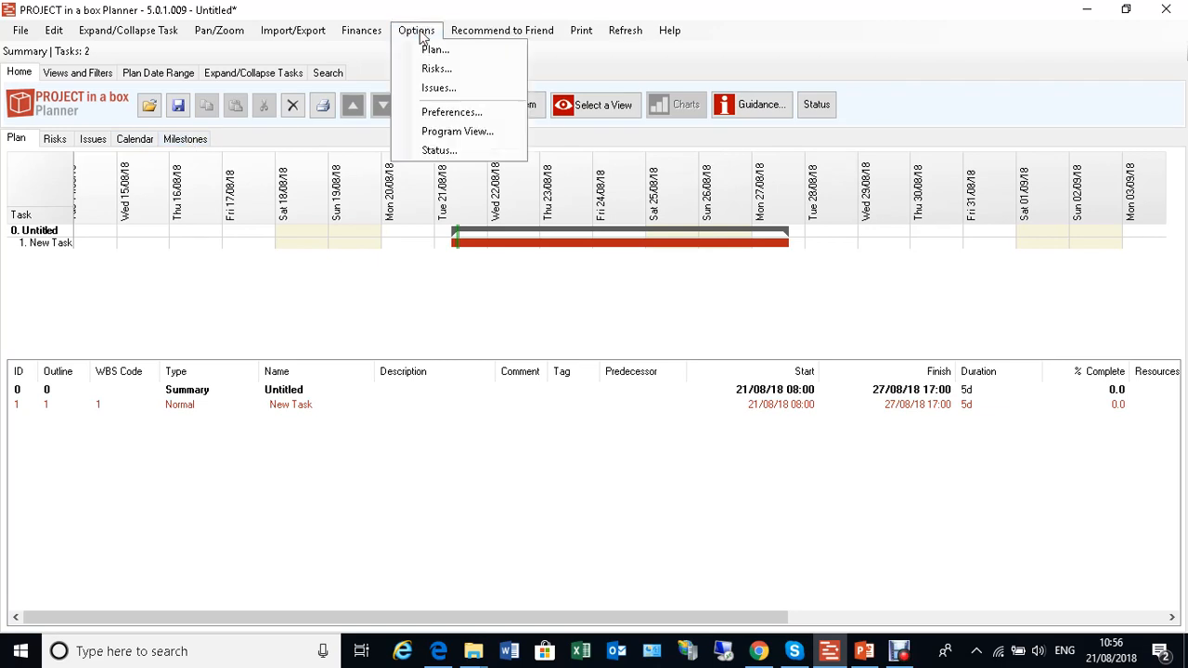
click(455, 133)
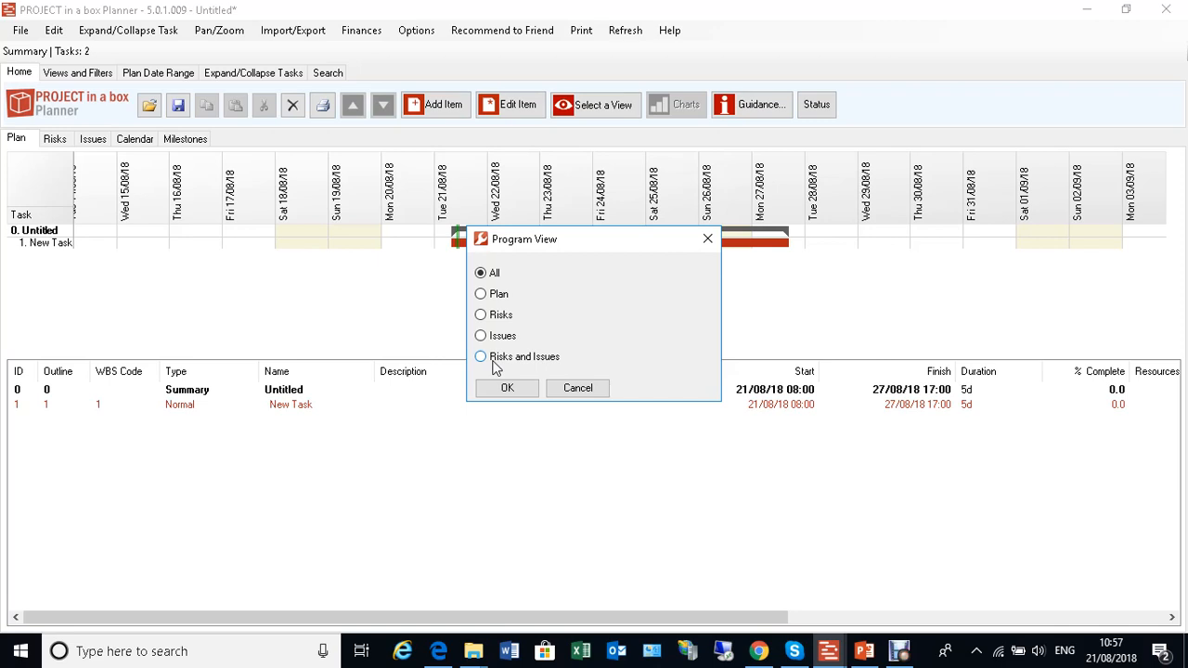
click(480, 294)
click(511, 390)
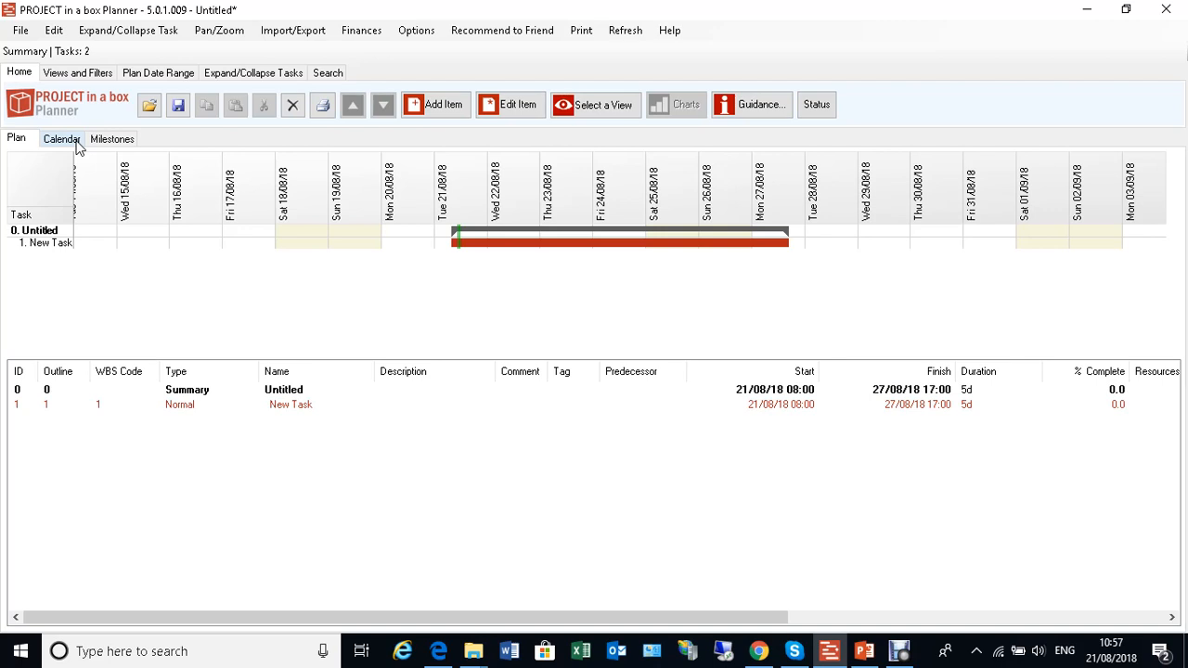
Switch the program view to Risks and Issues.
click(411, 31)
click(432, 91)
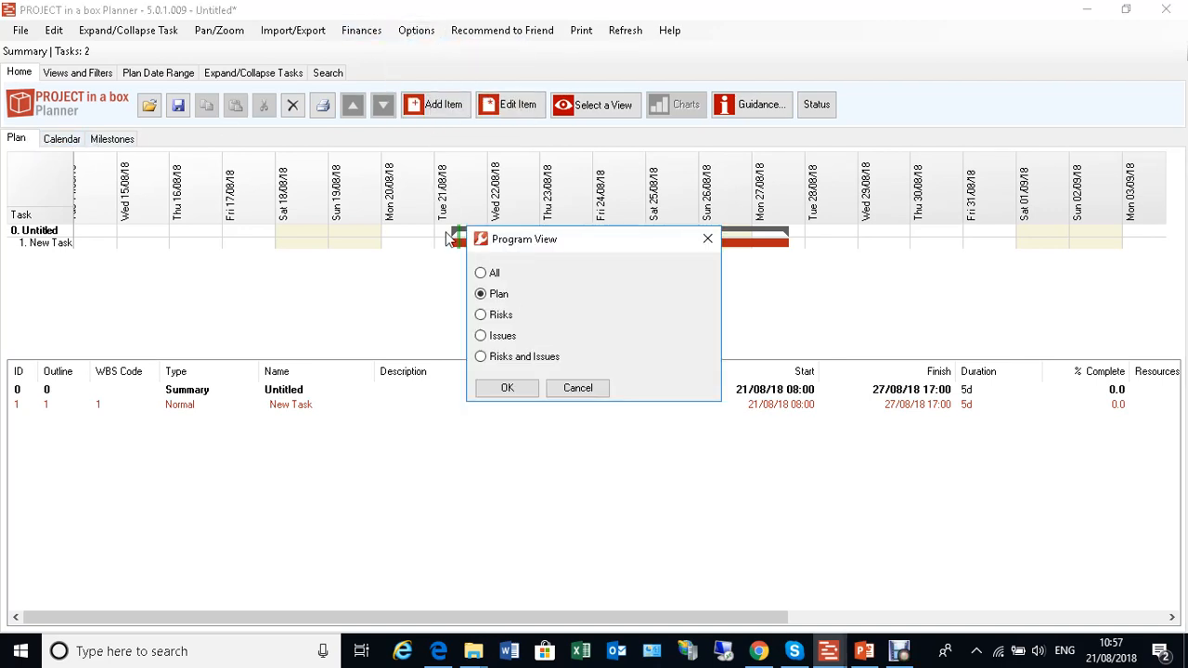
click(481, 358)
click(507, 388)
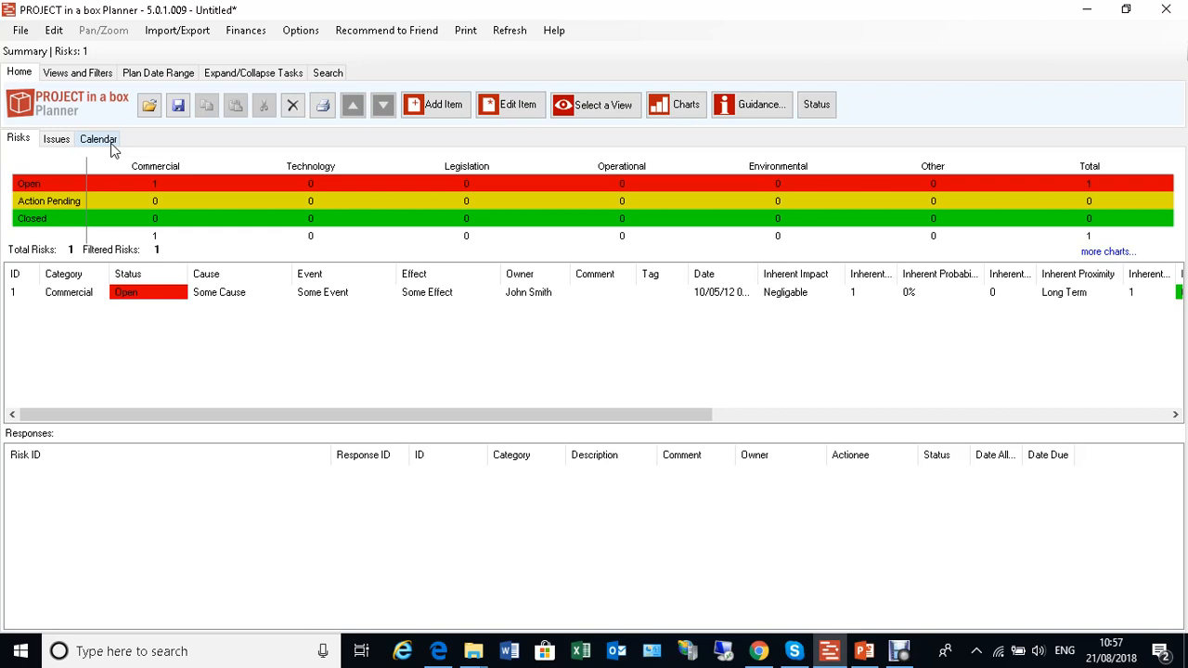
Set the program view to All so that every module is shown.
click(295, 30)
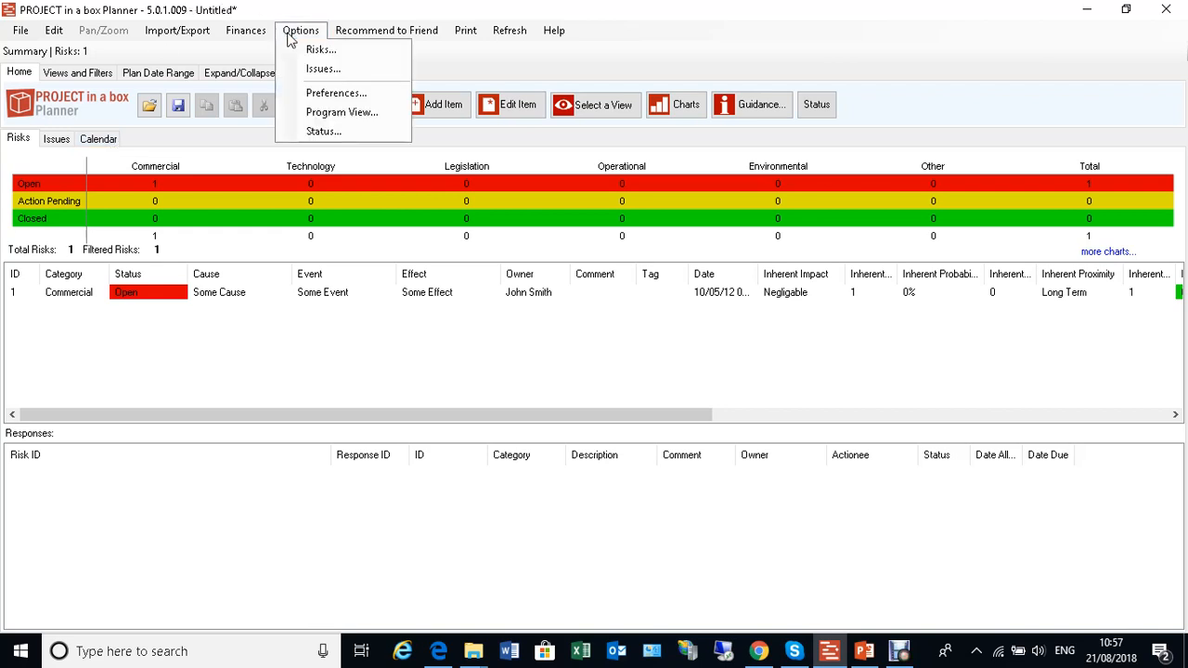
click(346, 119)
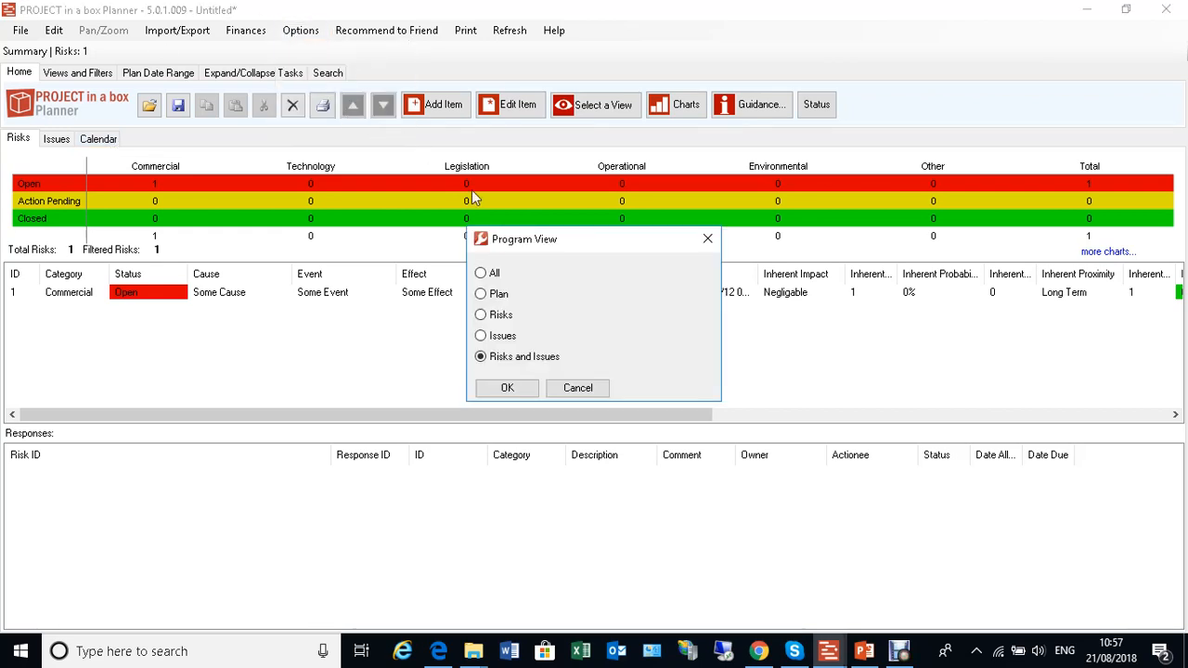
click(482, 273)
click(515, 392)
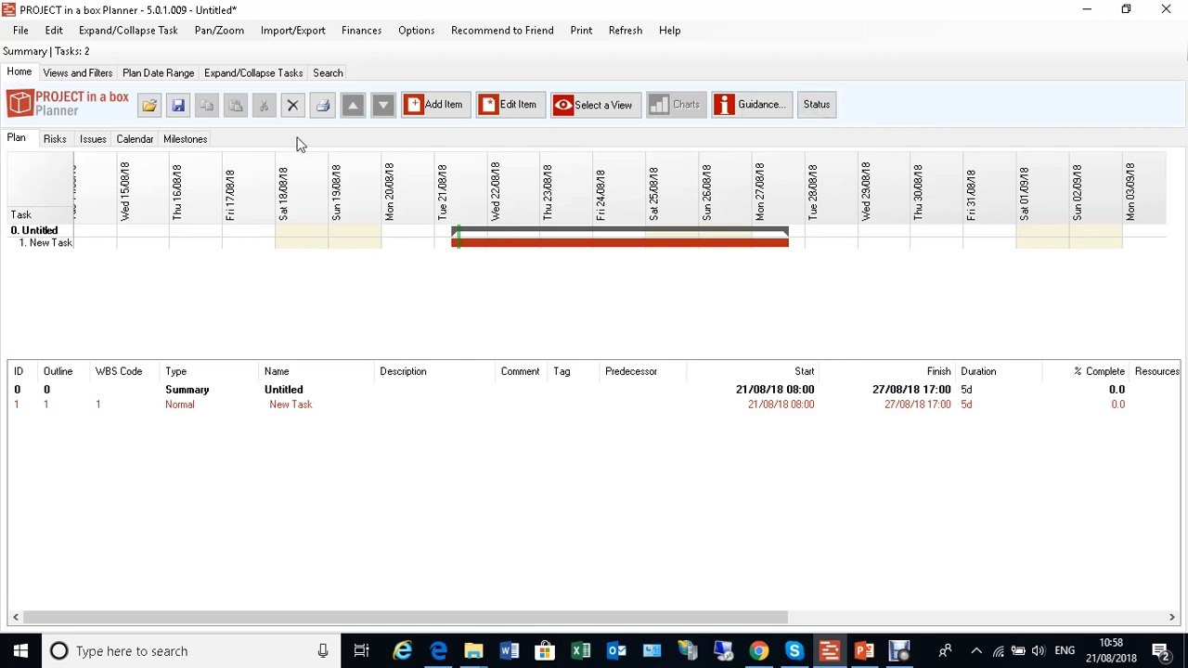
Set the project's plan status to Amber and its risk status to Green.
click(817, 105)
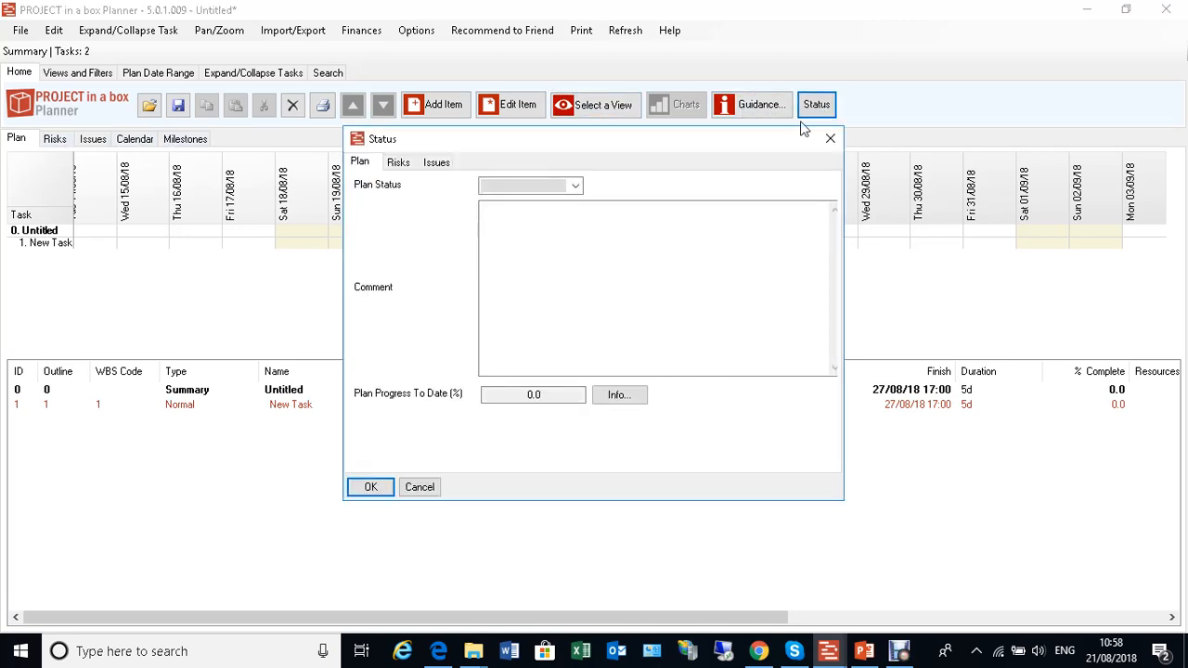
click(575, 187)
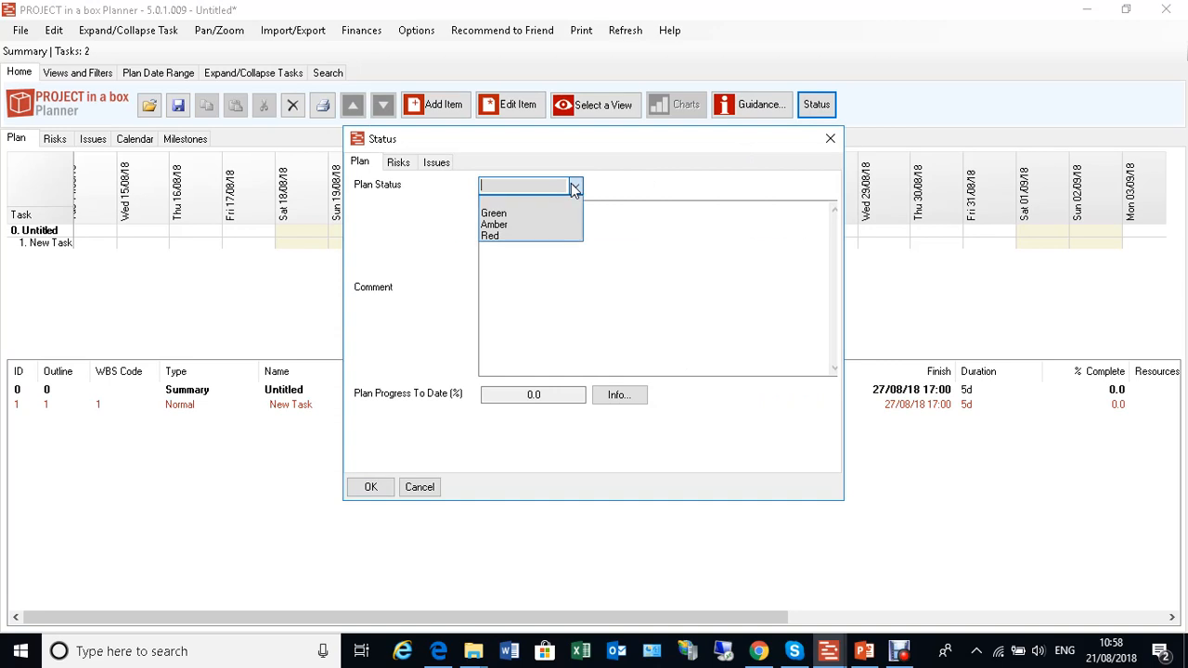
click(506, 227)
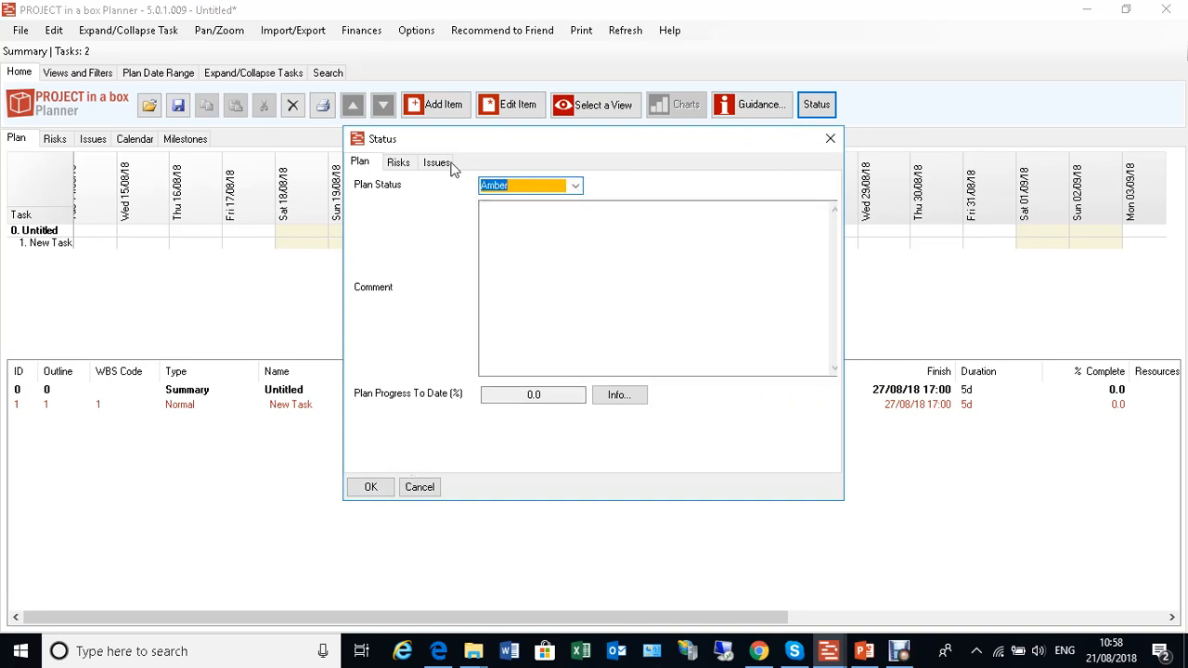
click(398, 165)
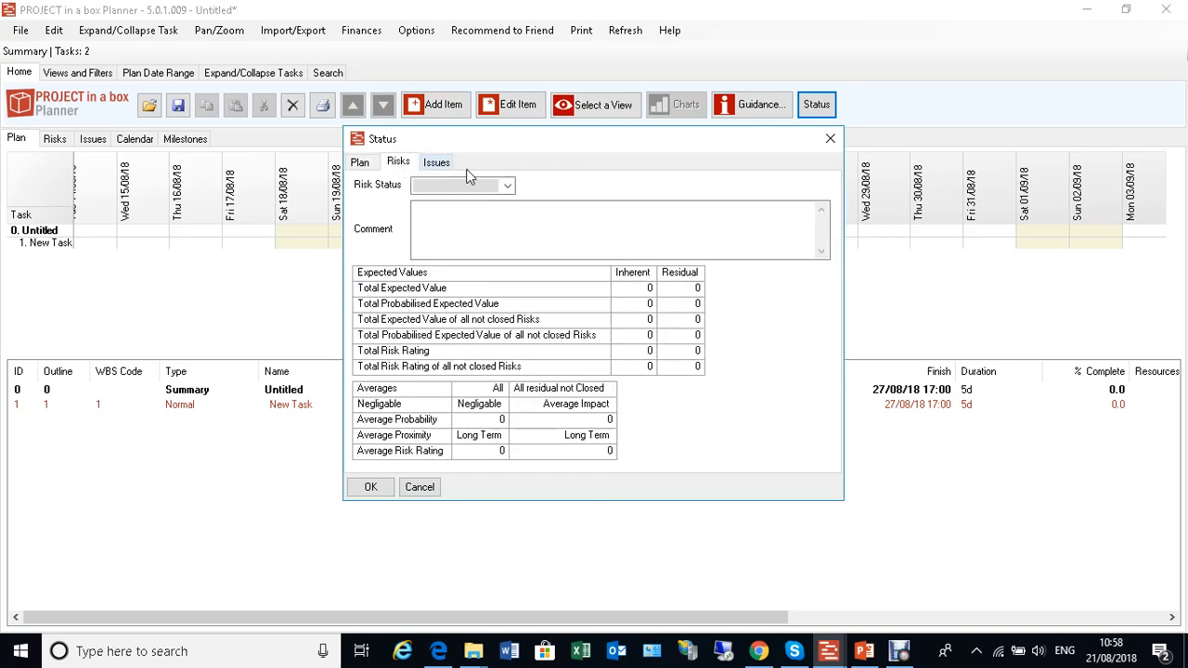
click(509, 185)
click(436, 215)
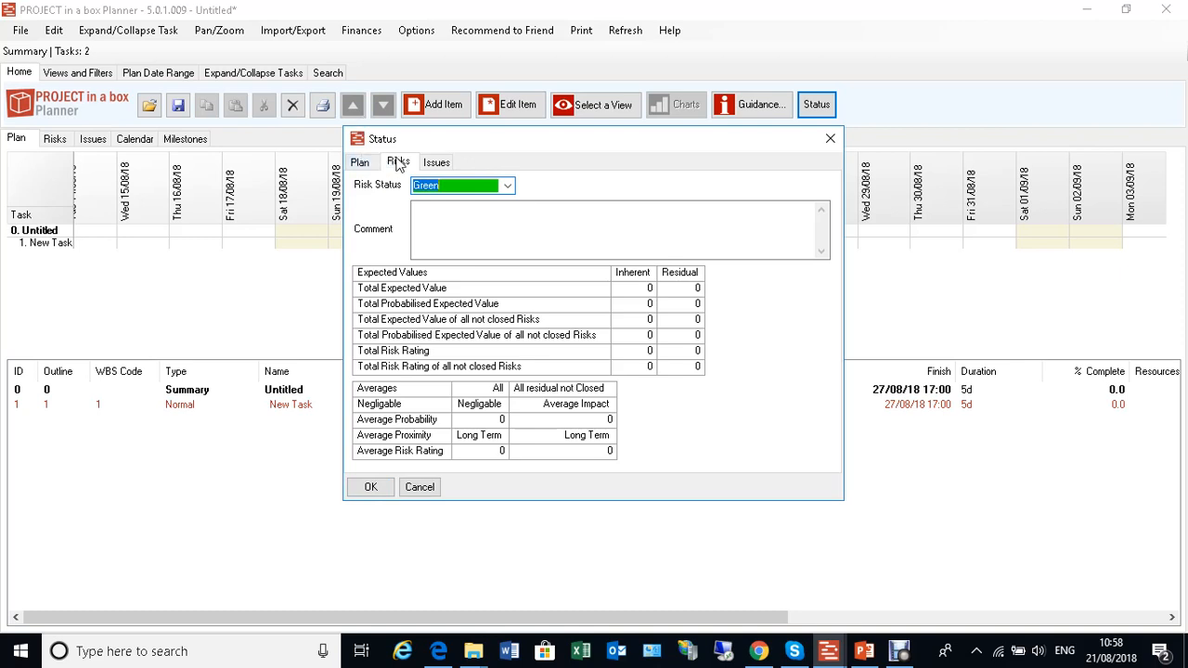
click(371, 486)
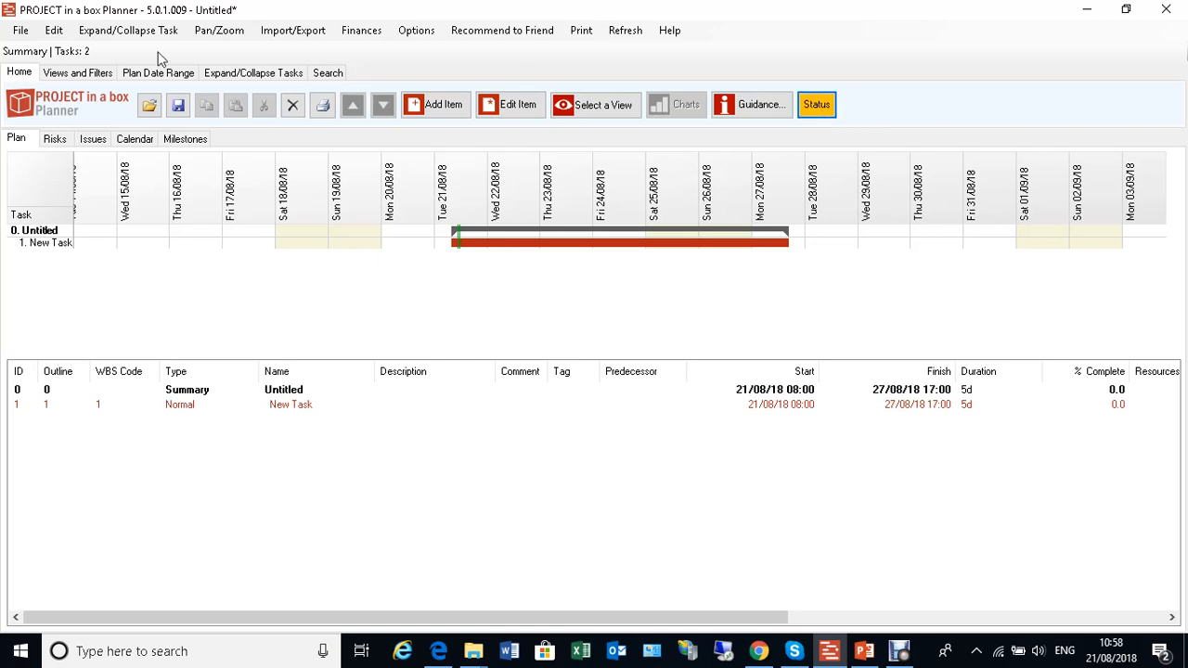
click(22, 32)
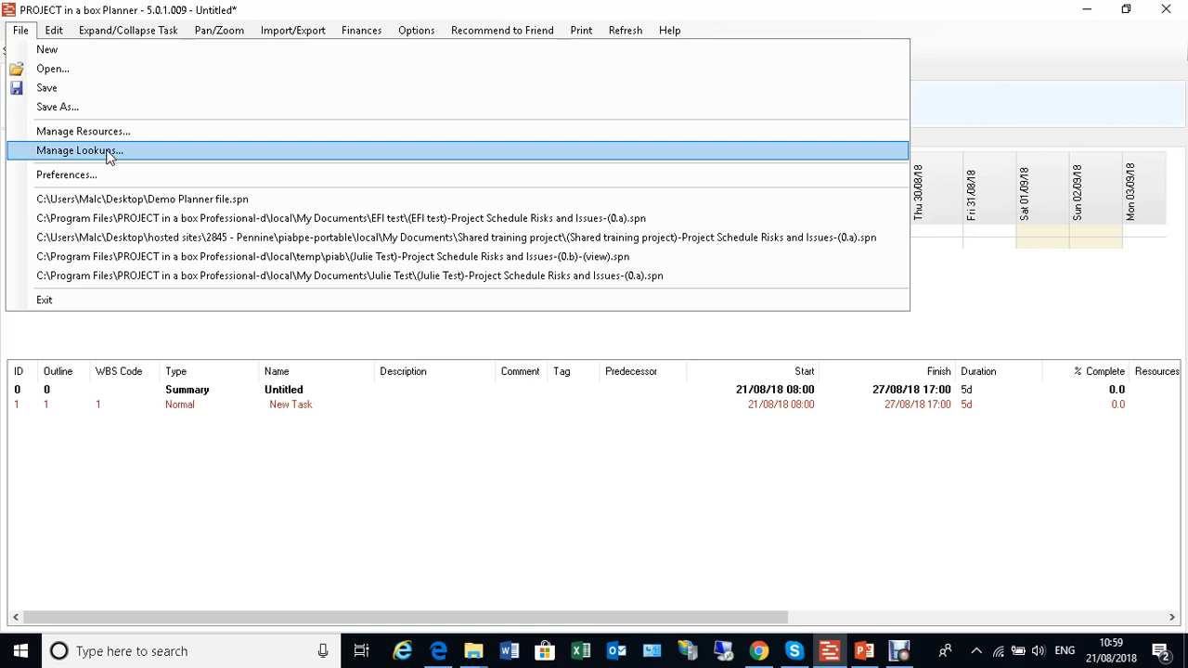
click(942, 111)
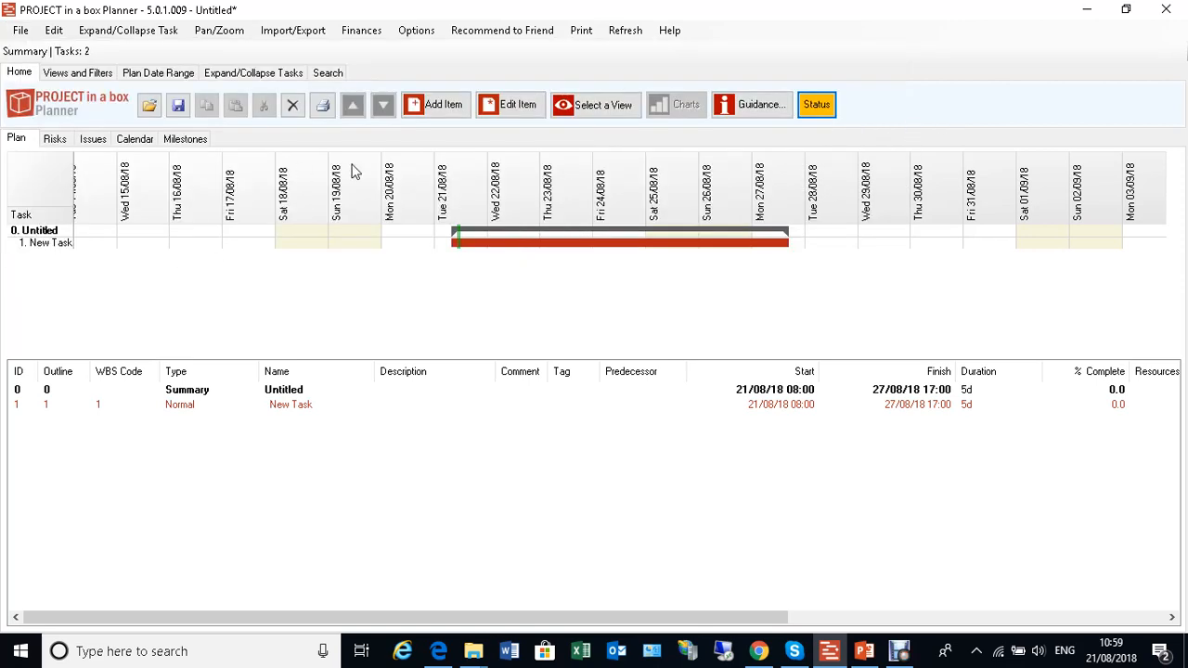
From the risk register, open the lookup management and examine the Plan Issue Status values, including the Red entry.
click(56, 140)
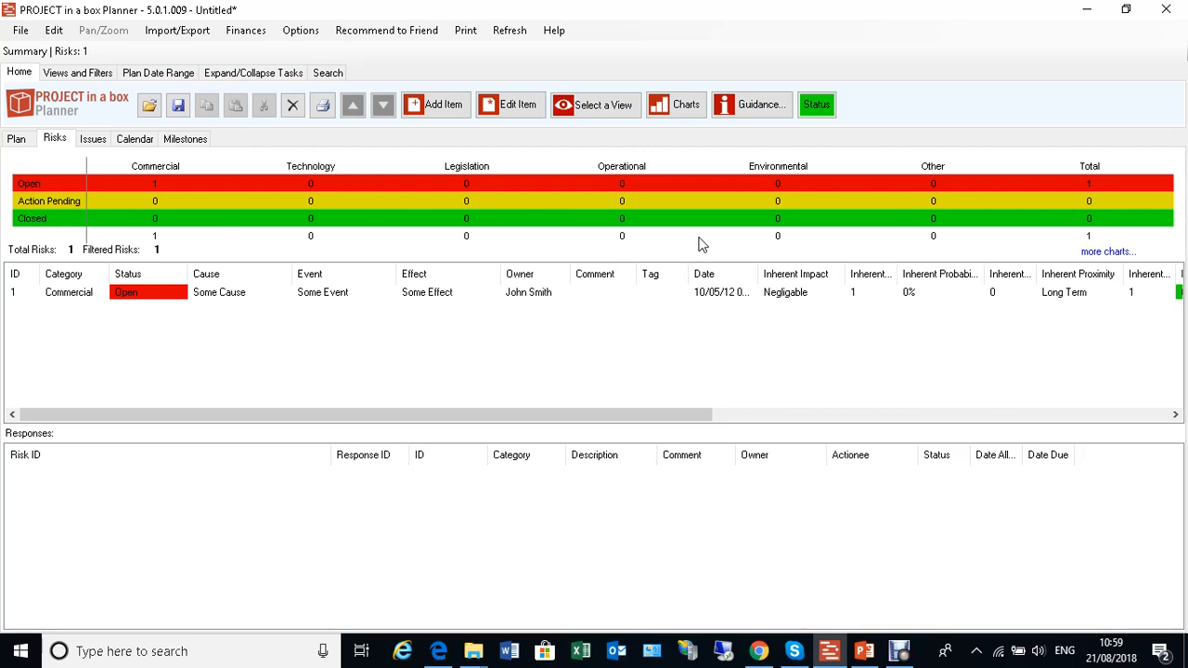
click(20, 30)
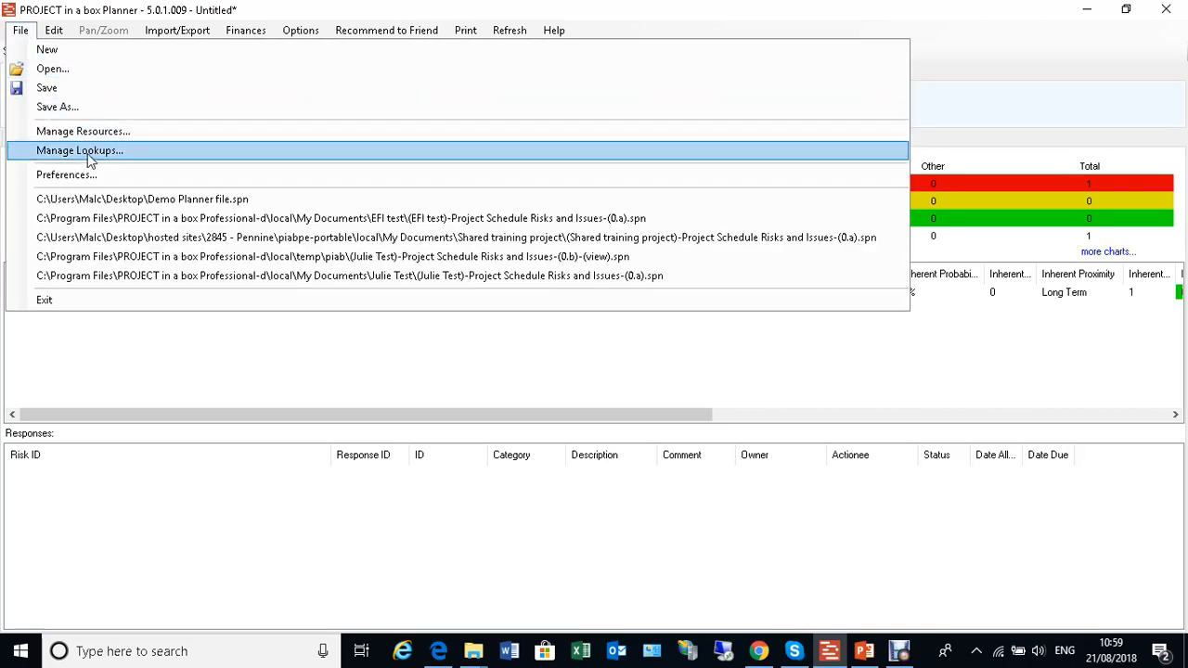
click(89, 158)
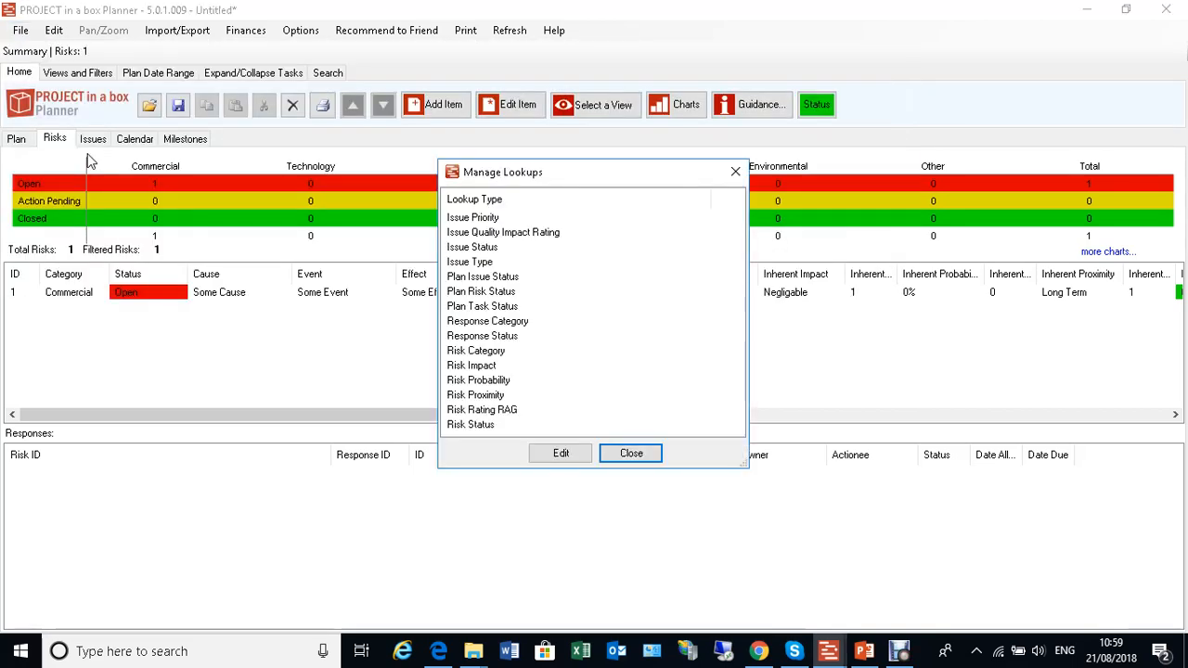
click(465, 278)
double_click(466, 278)
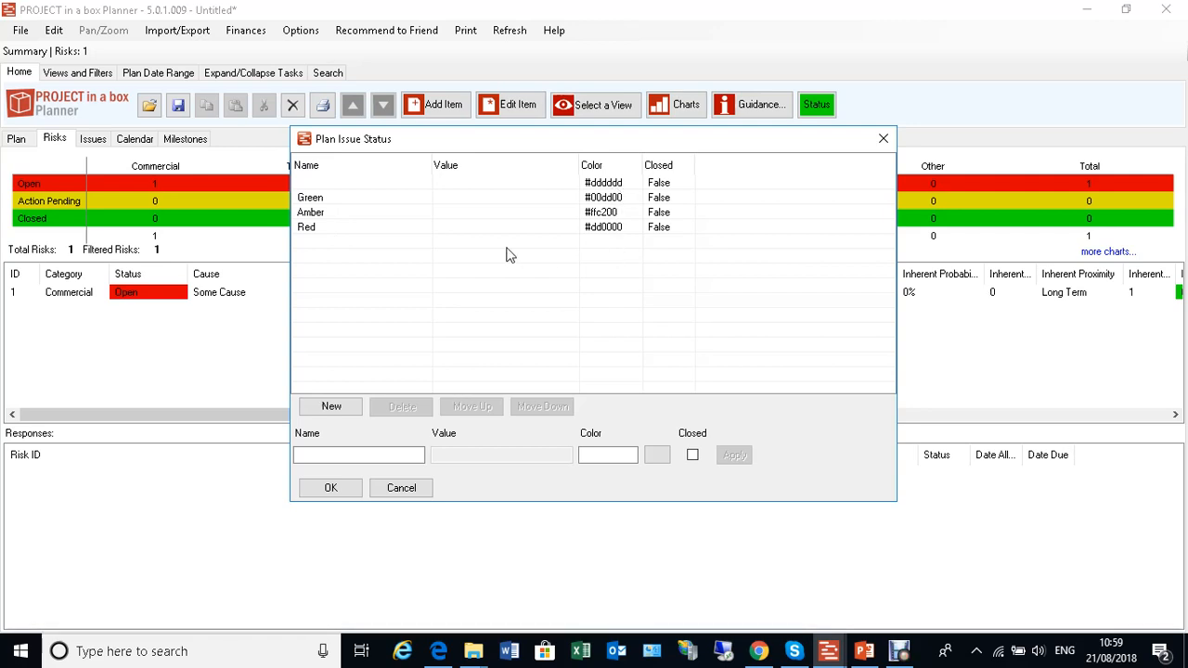
click(324, 227)
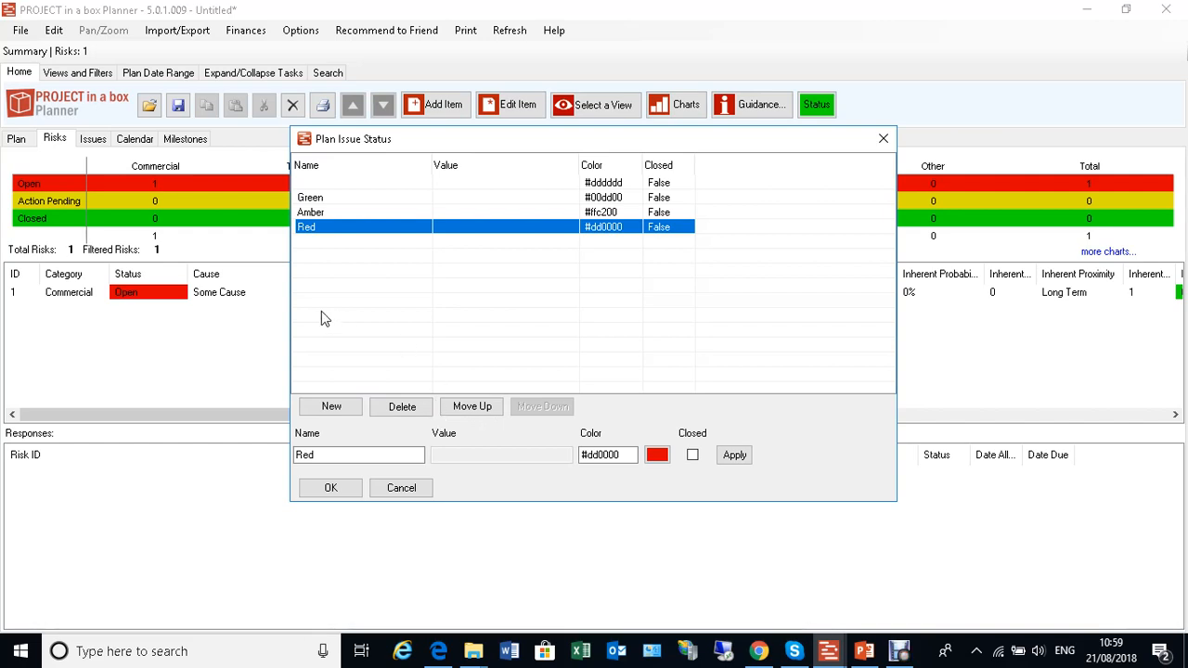
click(877, 142)
Examine the Plan Risk Status and Plan Task Status lookups, including the blank task status entry, without changing them.
double_click(483, 294)
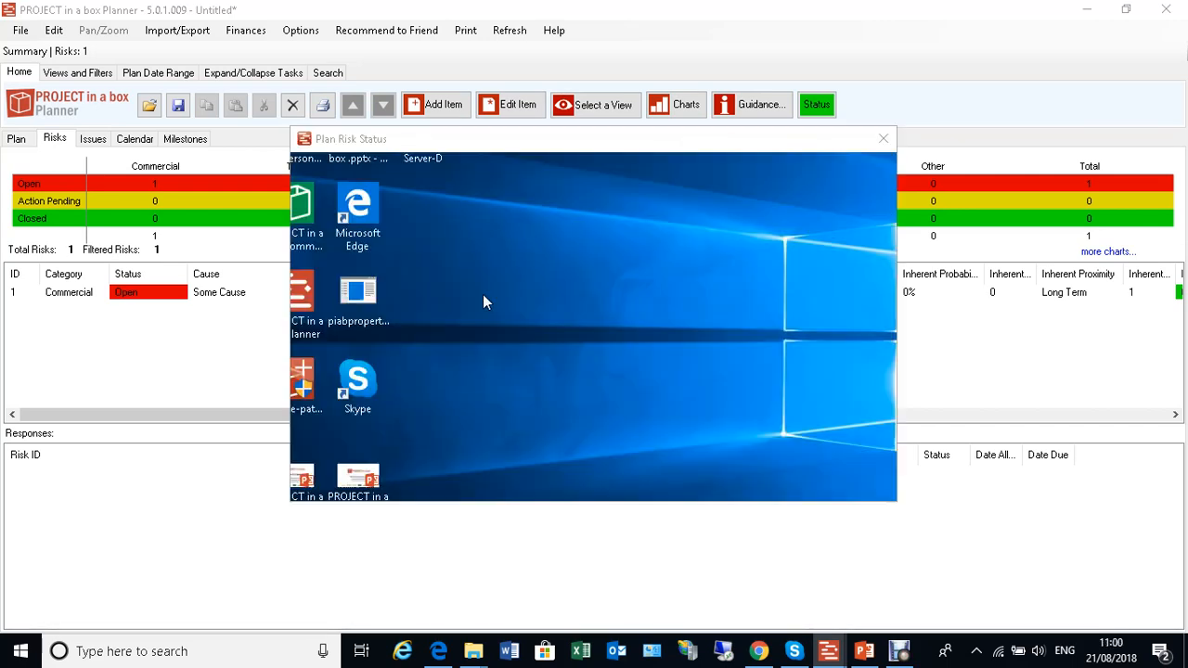
click(883, 141)
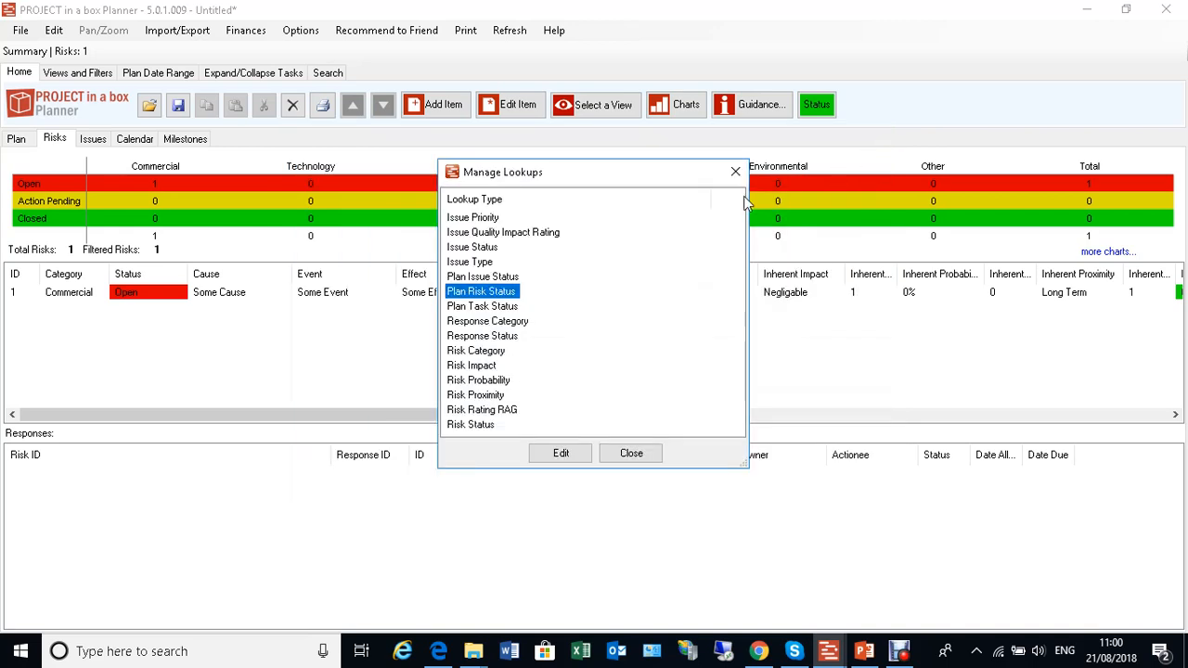
double_click(495, 310)
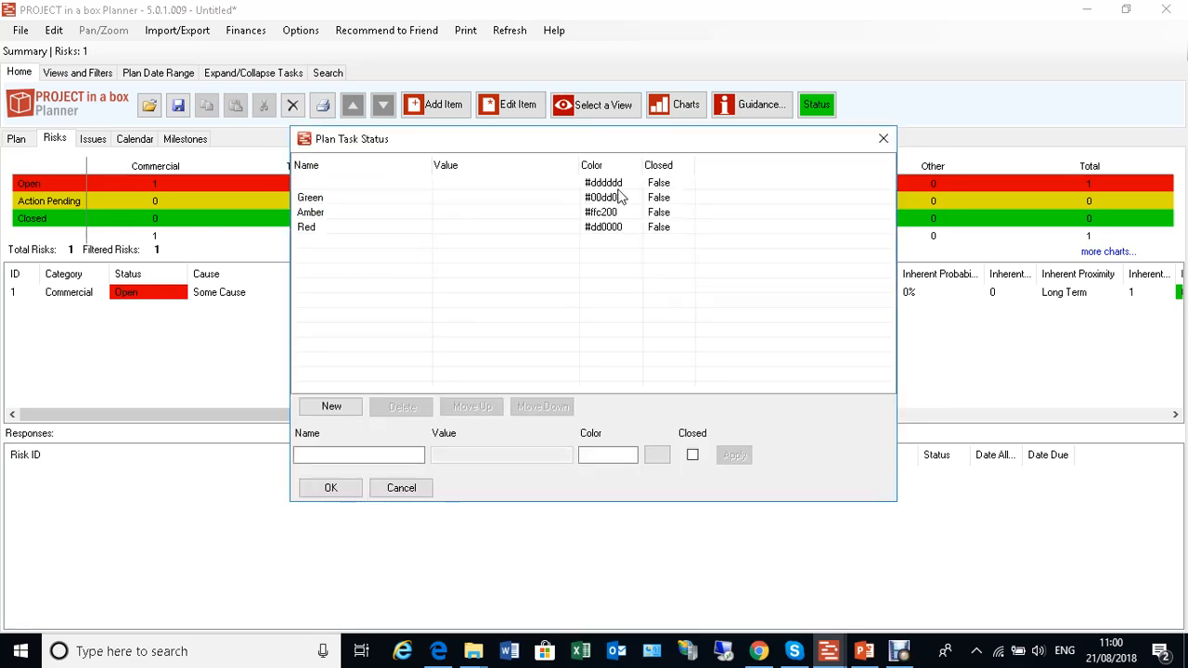
click(618, 189)
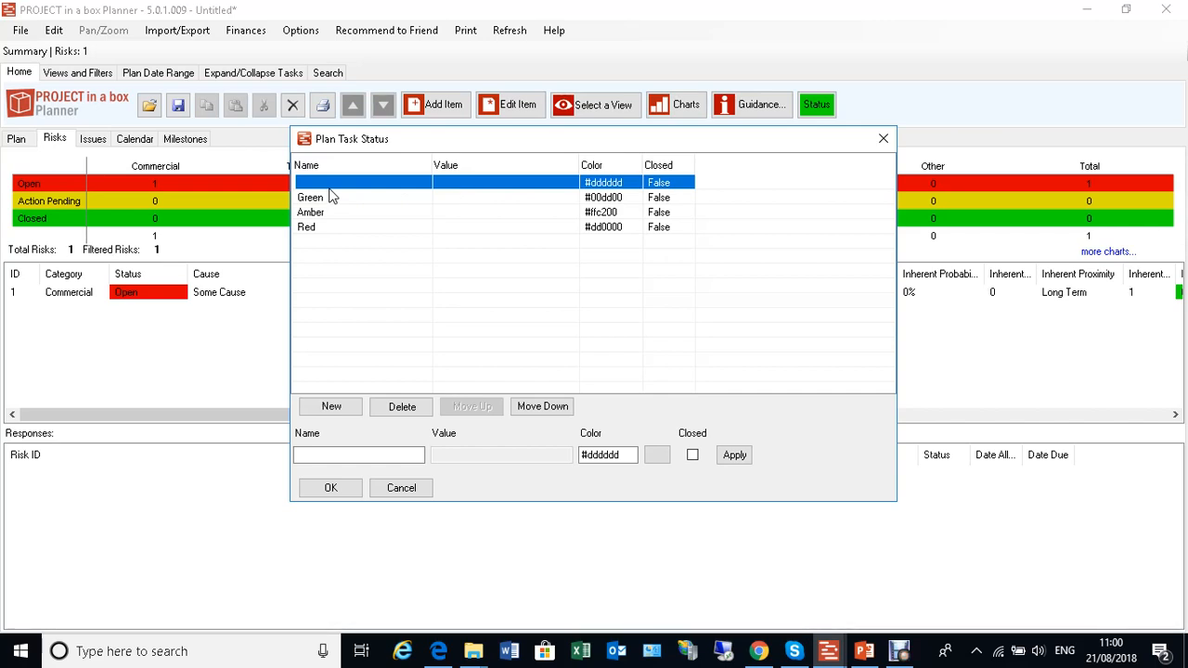
click(882, 138)
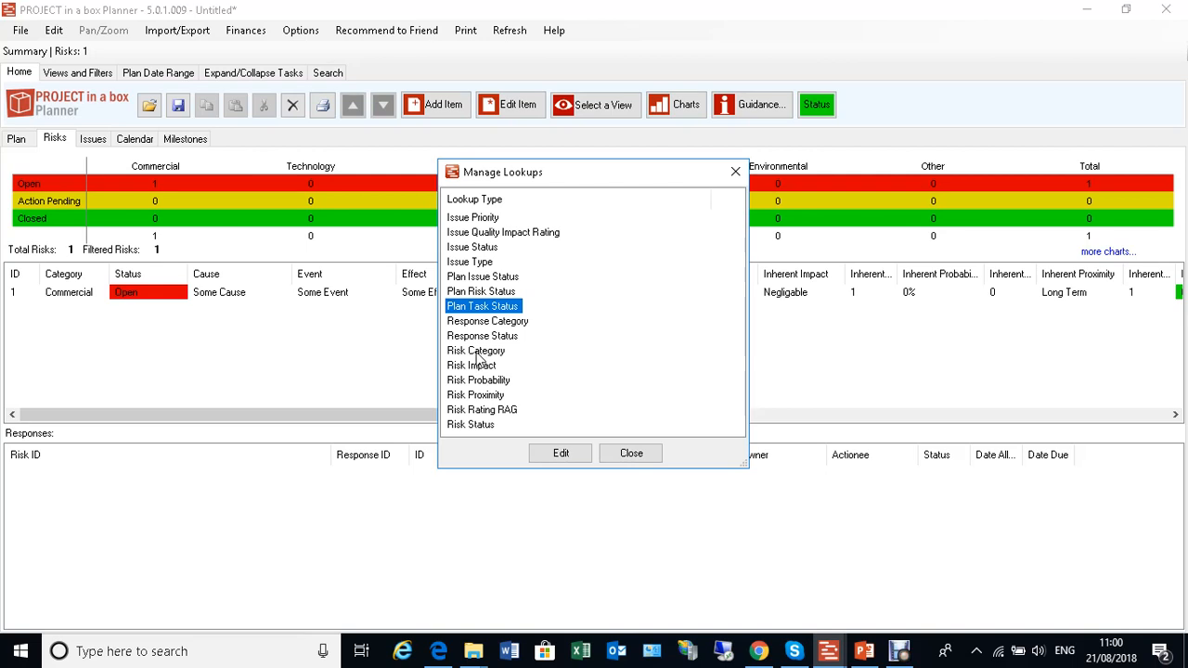
Review the names in the Risk Category lookup, including Commercial and Technology, keeping the list as it is.
drag(533, 180, 470, 215)
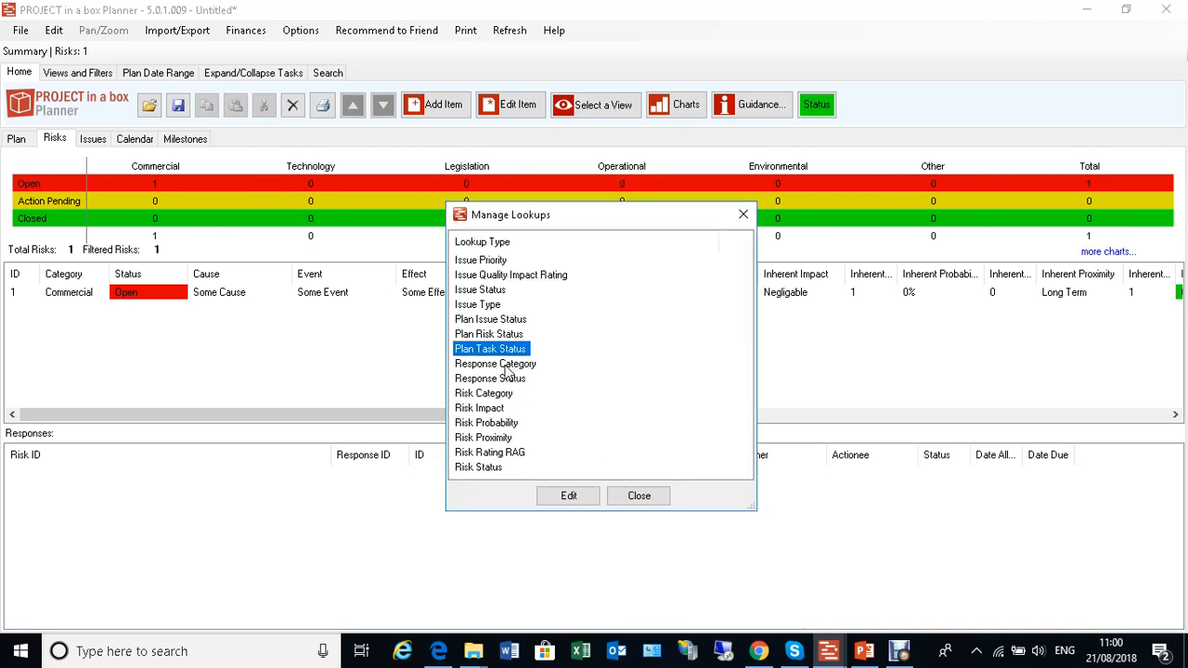
double_click(484, 395)
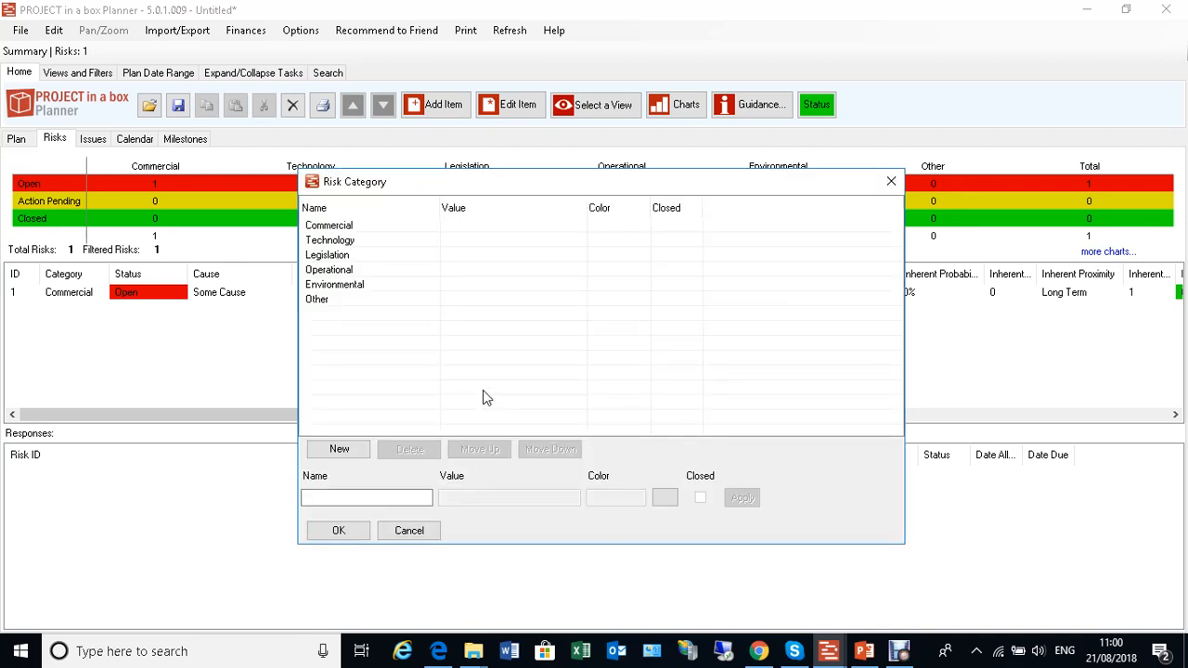
click(335, 226)
click(332, 241)
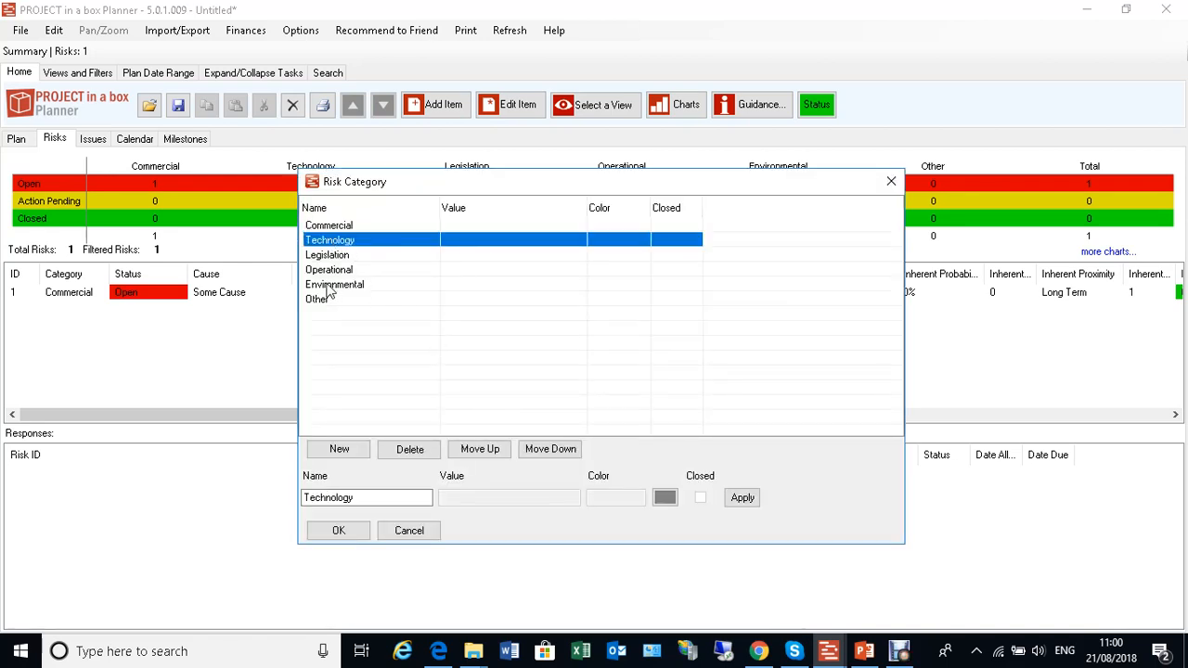
drag(656, 184, 655, 200)
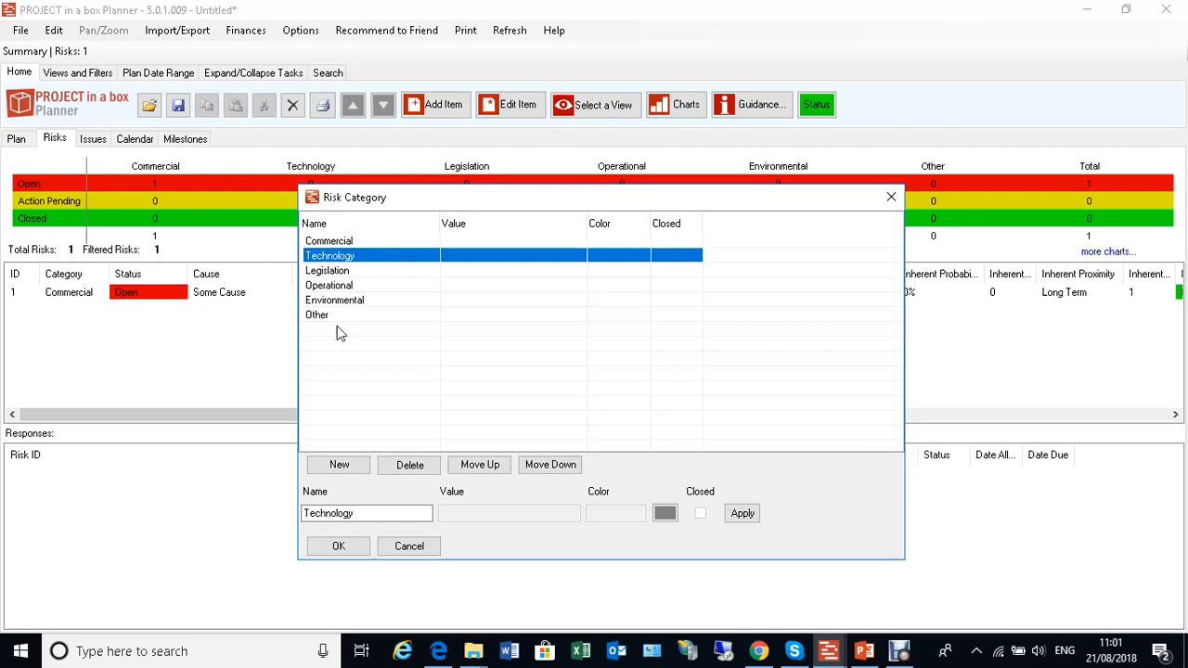
drag(486, 197, 478, 258)
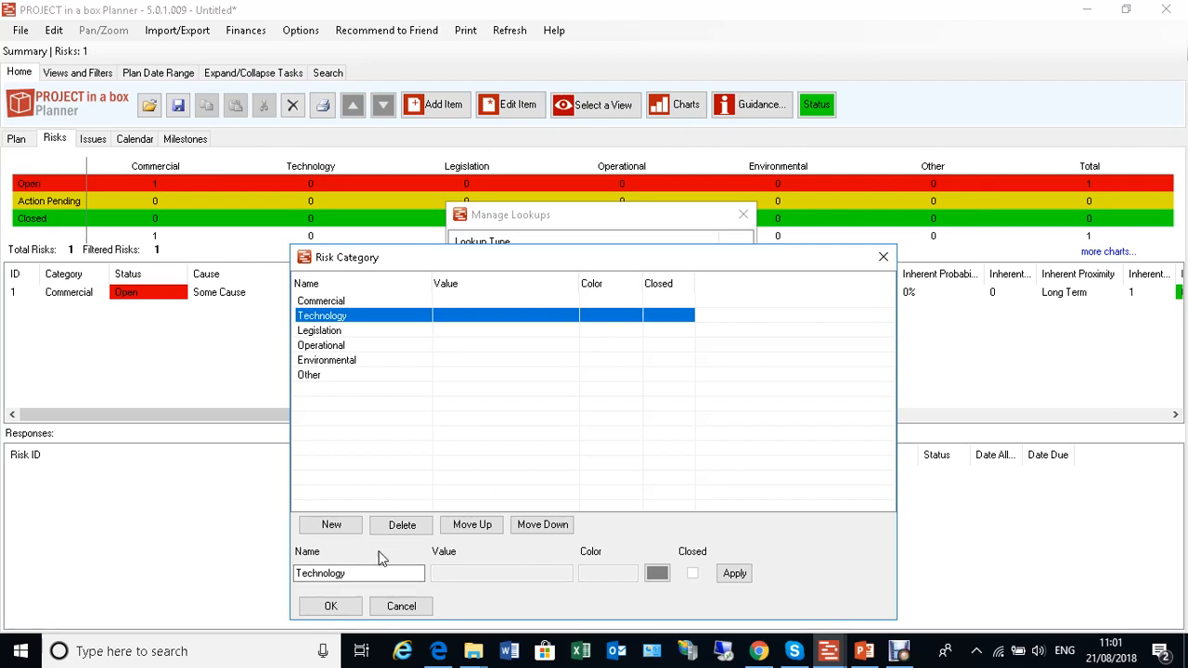
click(331, 609)
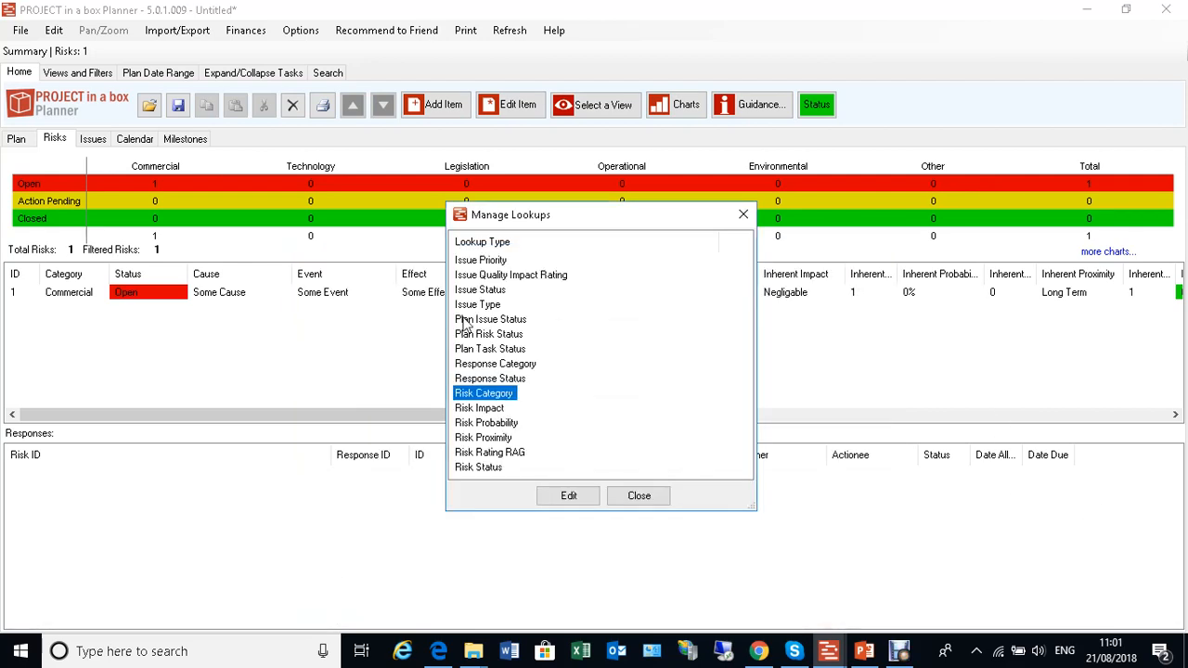
Review the names and values in the Risk Impact lookup, keeping the list as it is.
double_click(485, 410)
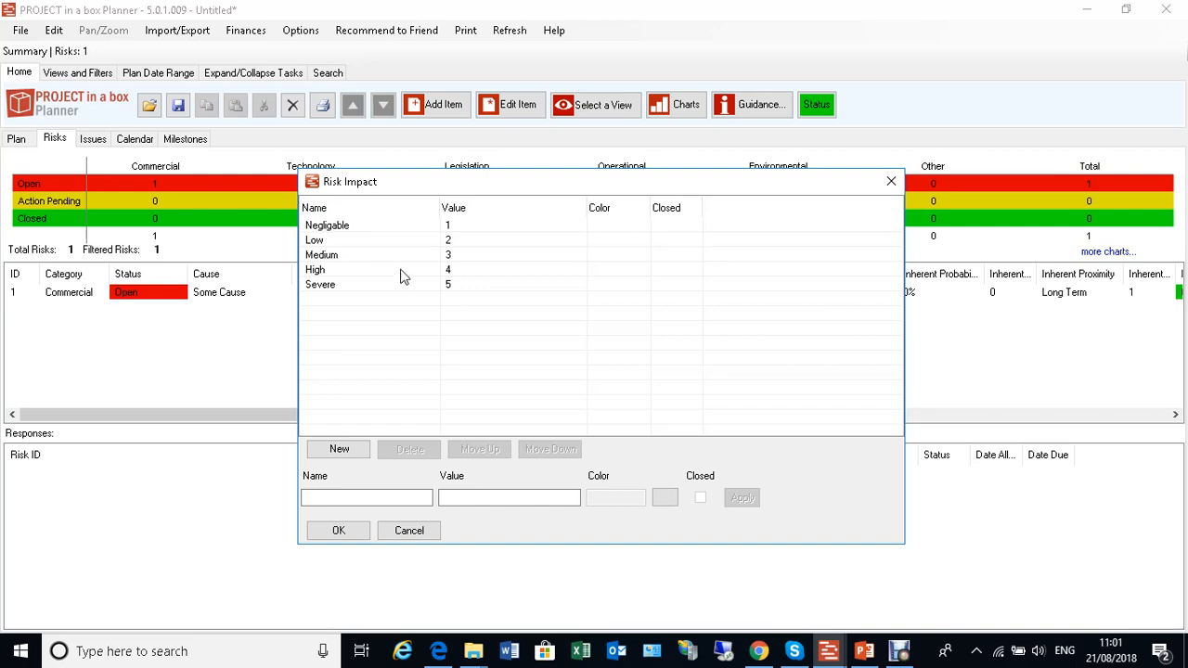
click(362, 276)
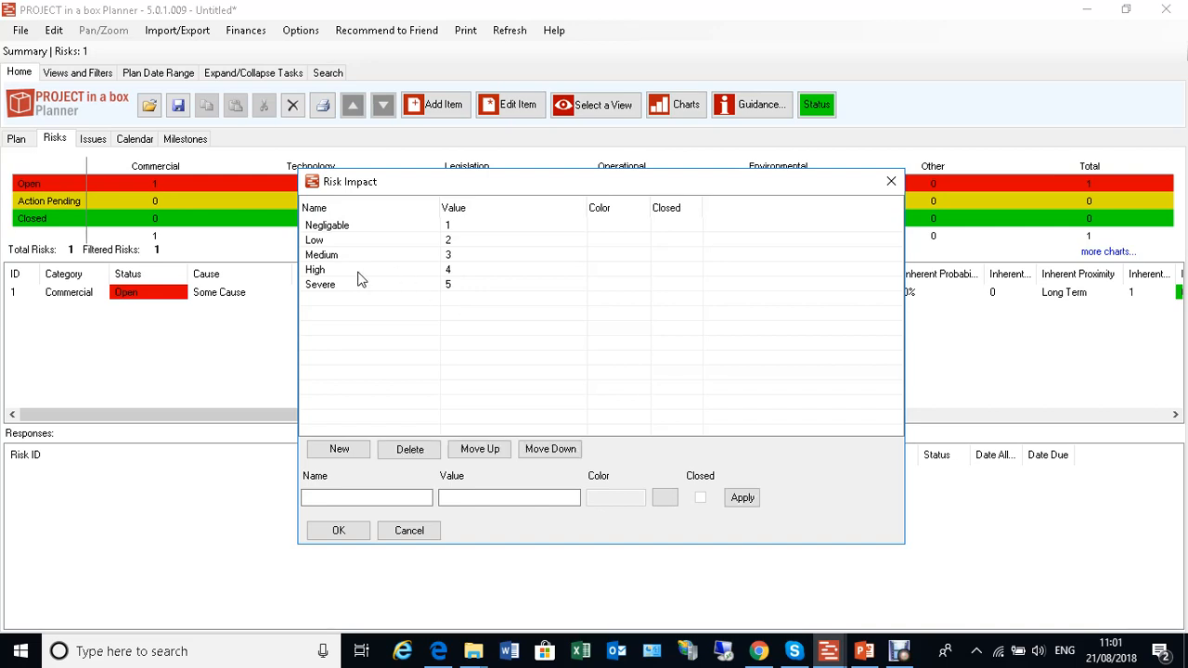
click(340, 530)
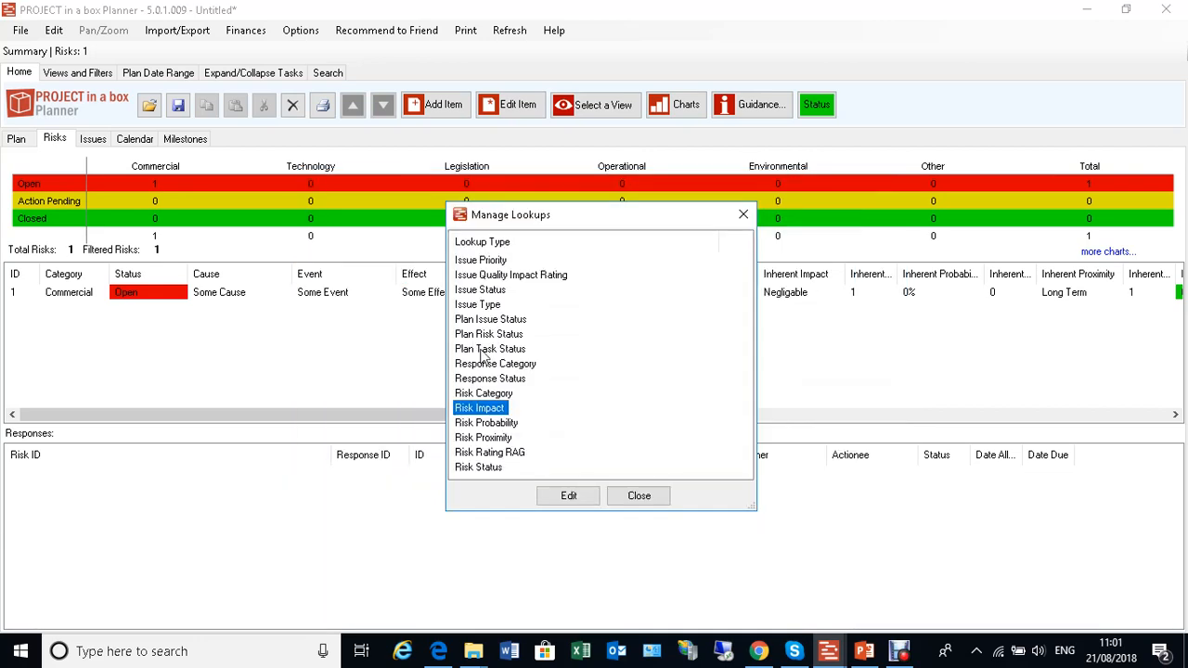
Examine the full list of Risk Probability names and values, leaving the lookup as it is.
double_click(490, 423)
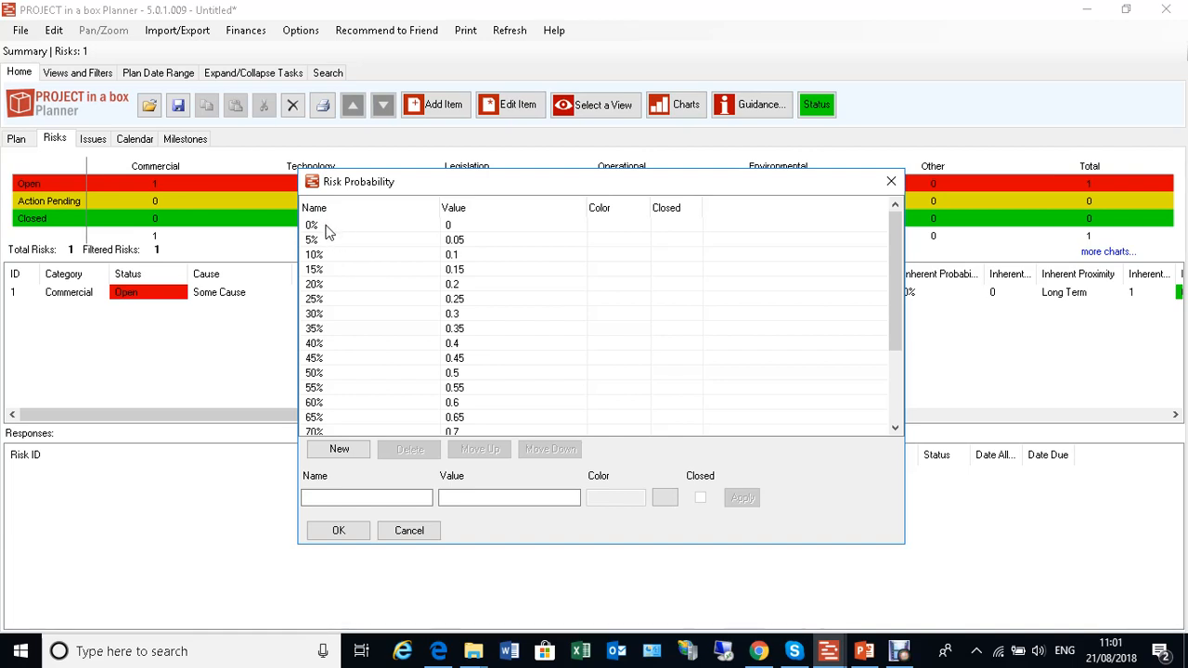
scroll(329, 278, down, 3)
scroll(324, 364, up, 3)
scroll(464, 441, down, 3)
scroll(464, 424, up, 3)
click(891, 183)
Review the Risk Proximity values and the Risk Status entries with their colours and closed settings, without changing them.
double_click(490, 441)
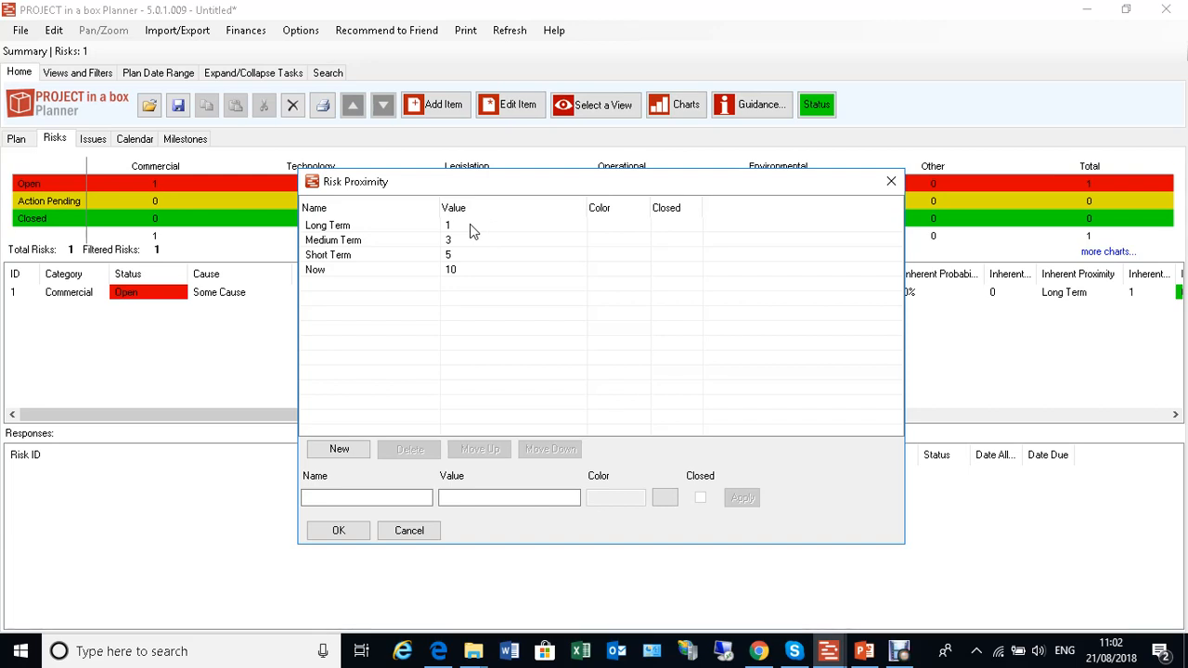
click(891, 181)
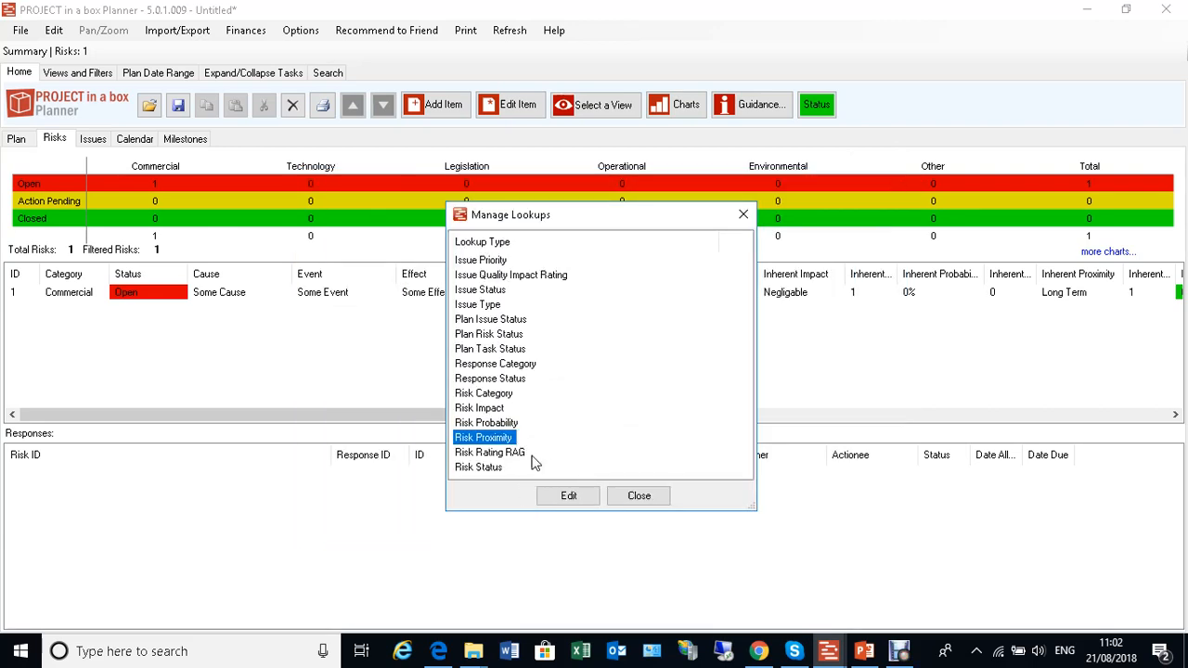
double_click(481, 468)
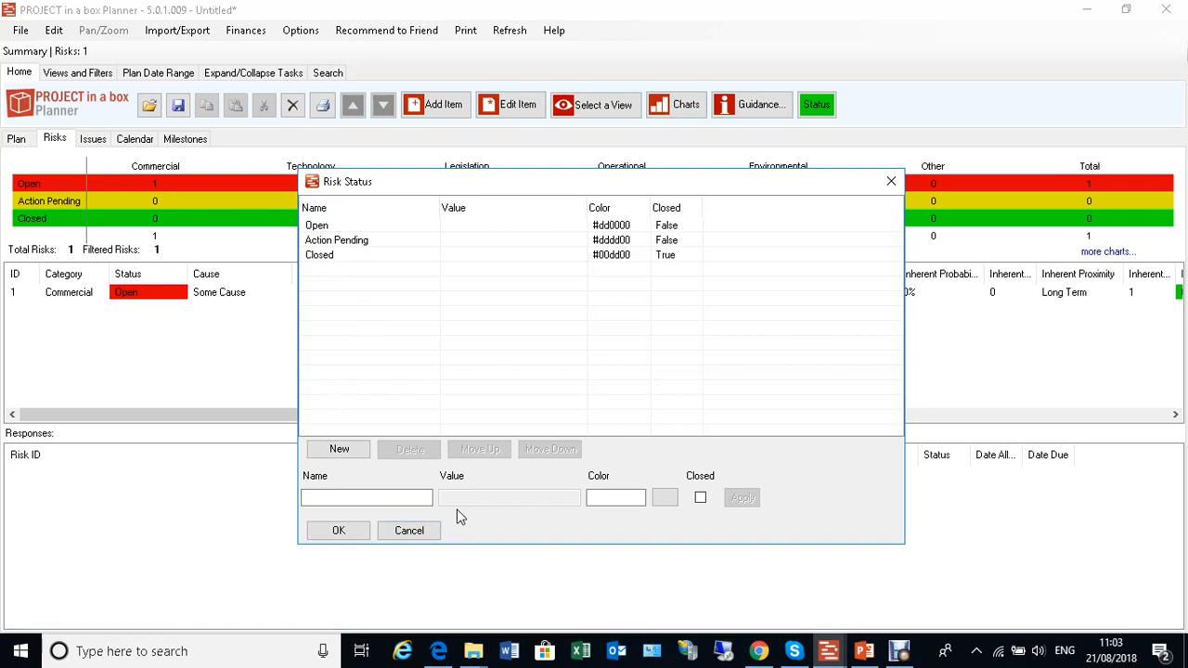
click(336, 532)
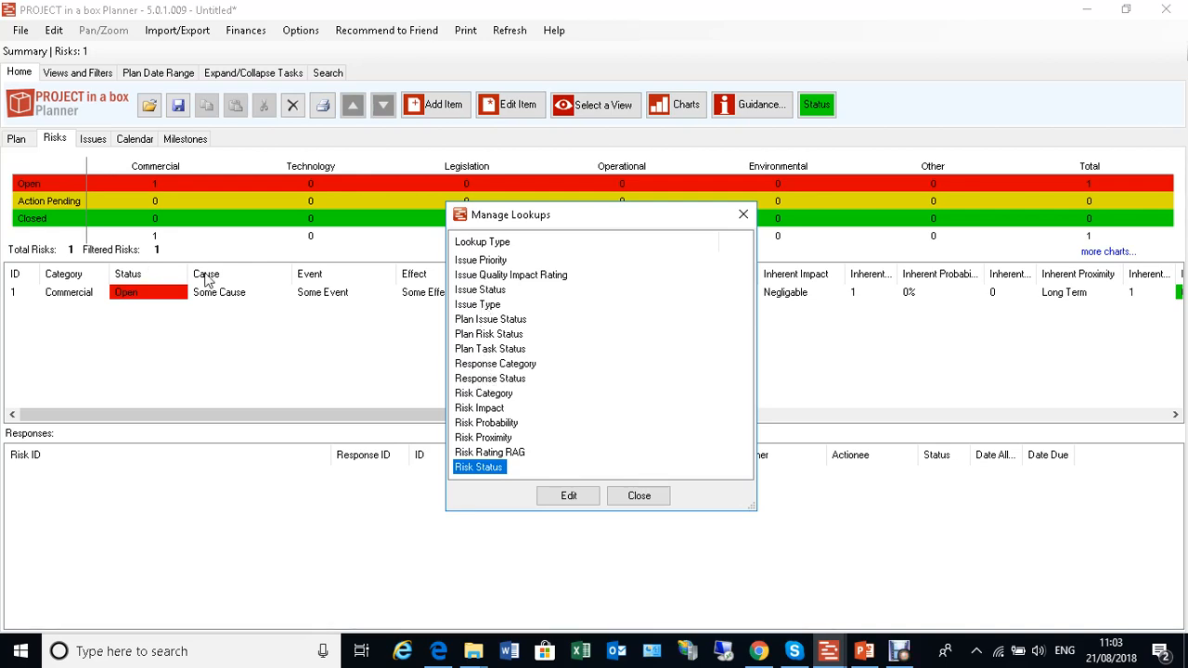
Check the Response Status and Issue Type lookup entries, keeping both lists as they are.
double_click(479, 379)
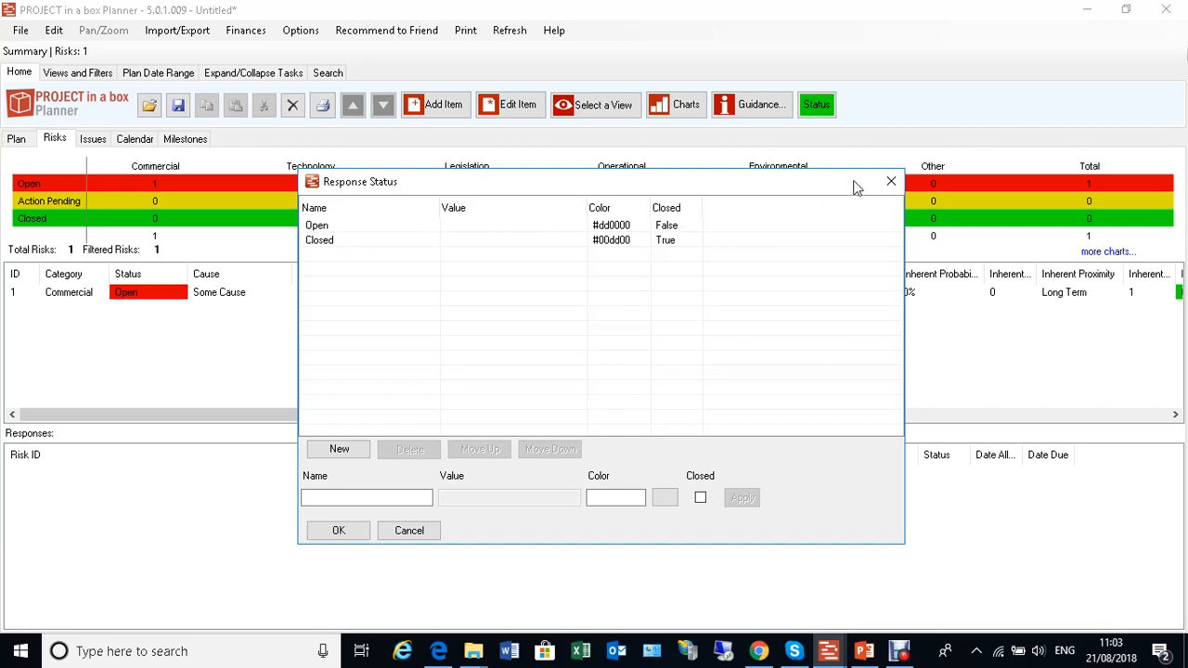
click(891, 181)
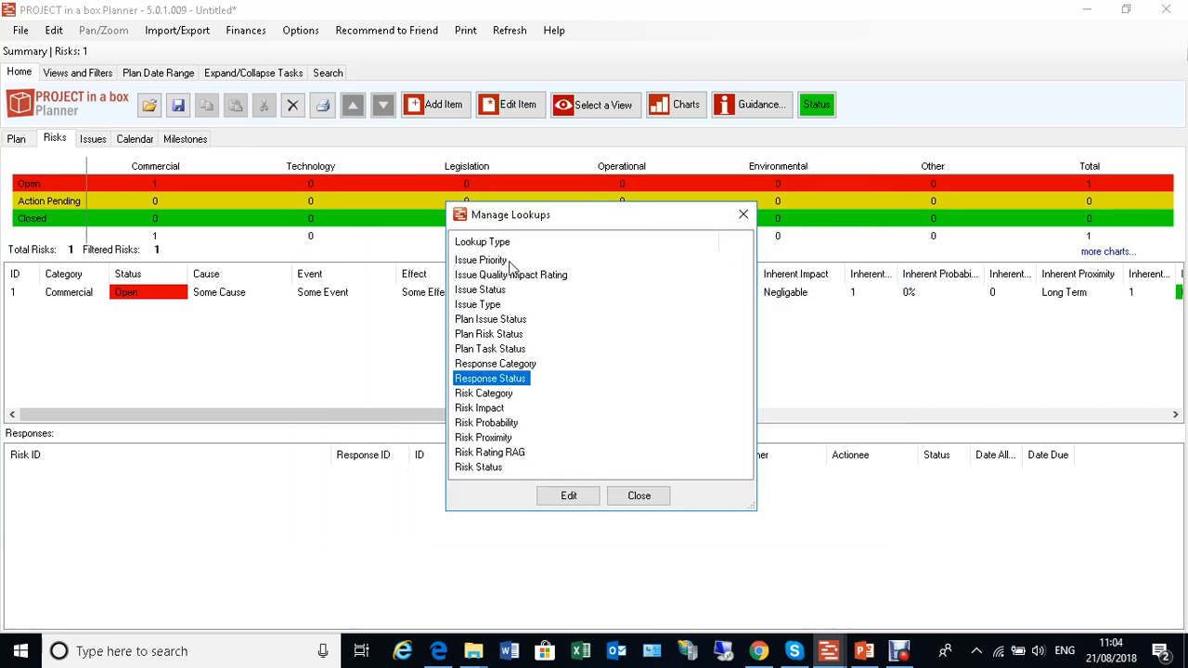
click(478, 307)
double_click(478, 313)
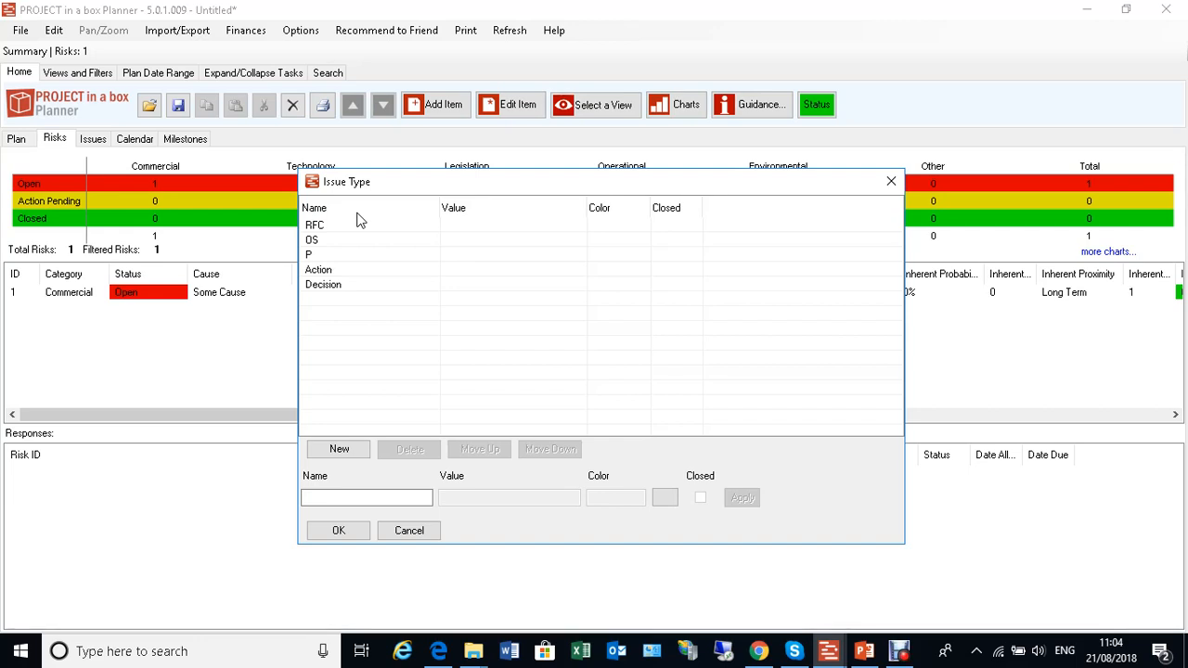
click(889, 184)
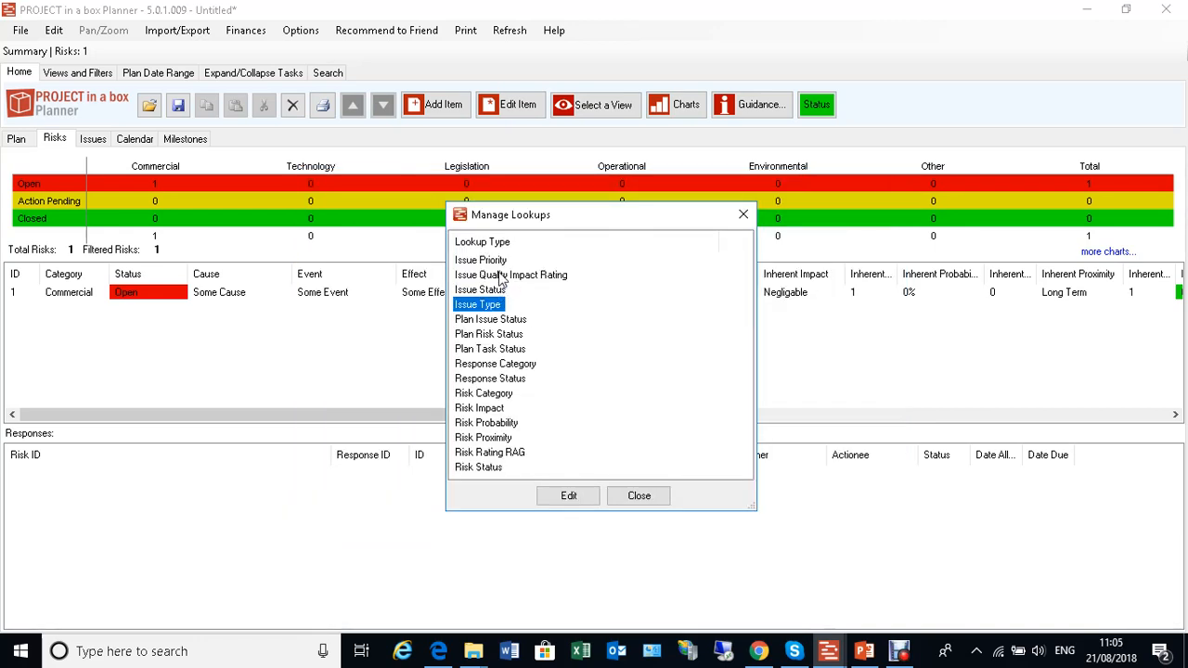
Examine the names and values in the Issue Priority and Issue Quality Impact Rating lookups, without editing them.
double_click(497, 262)
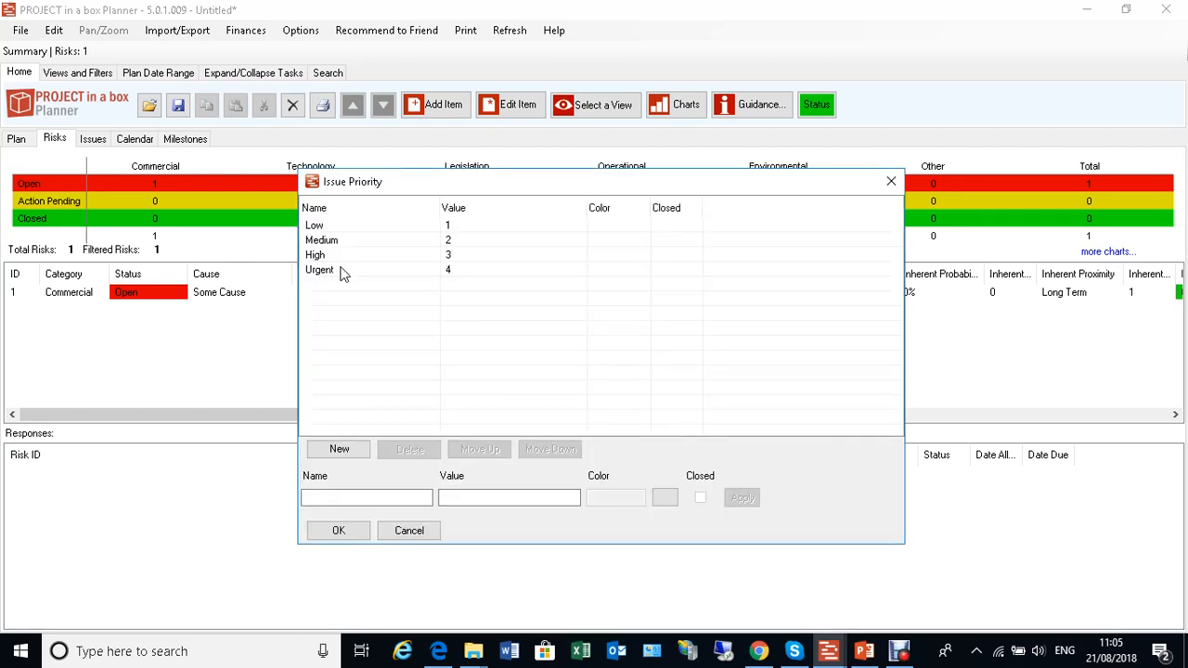
click(891, 181)
click(542, 277)
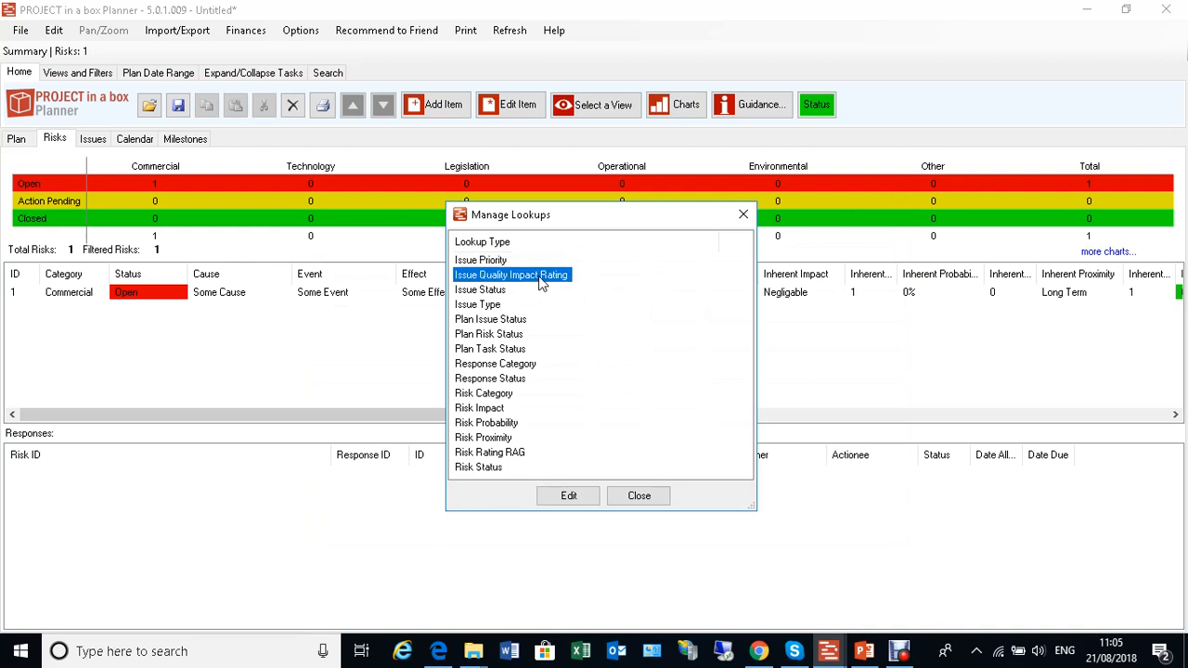
double_click(539, 278)
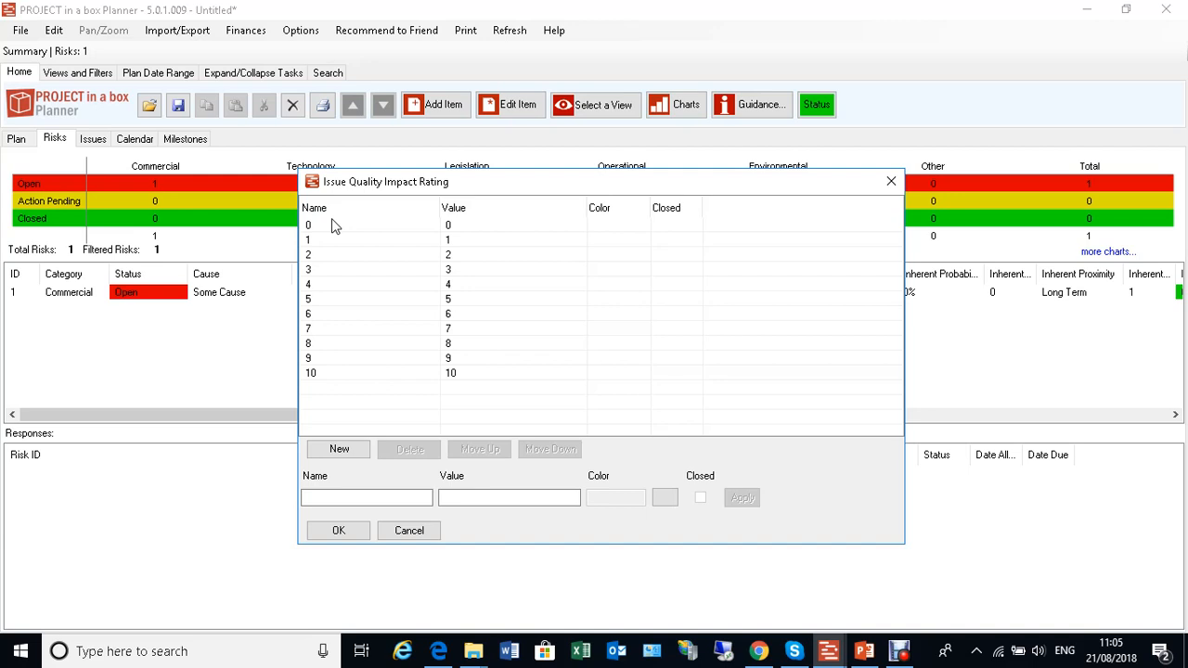
click(891, 181)
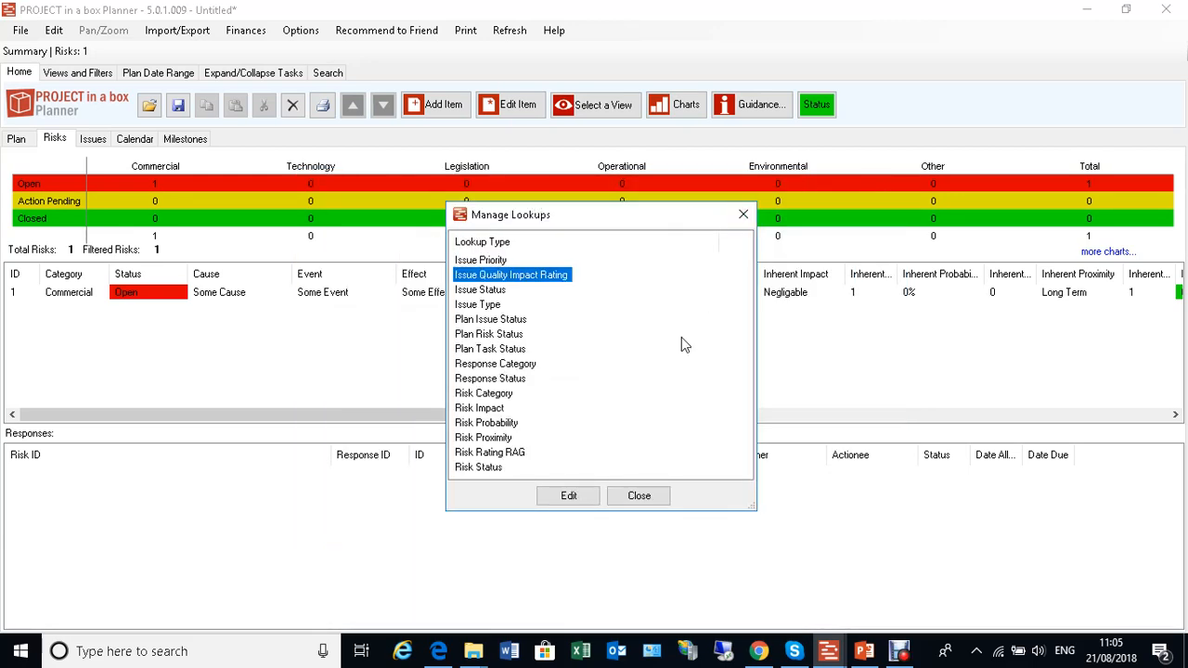
Leave lookup management, close the untitled plan and open Demo Planner file.spn from the desktop.
click(647, 498)
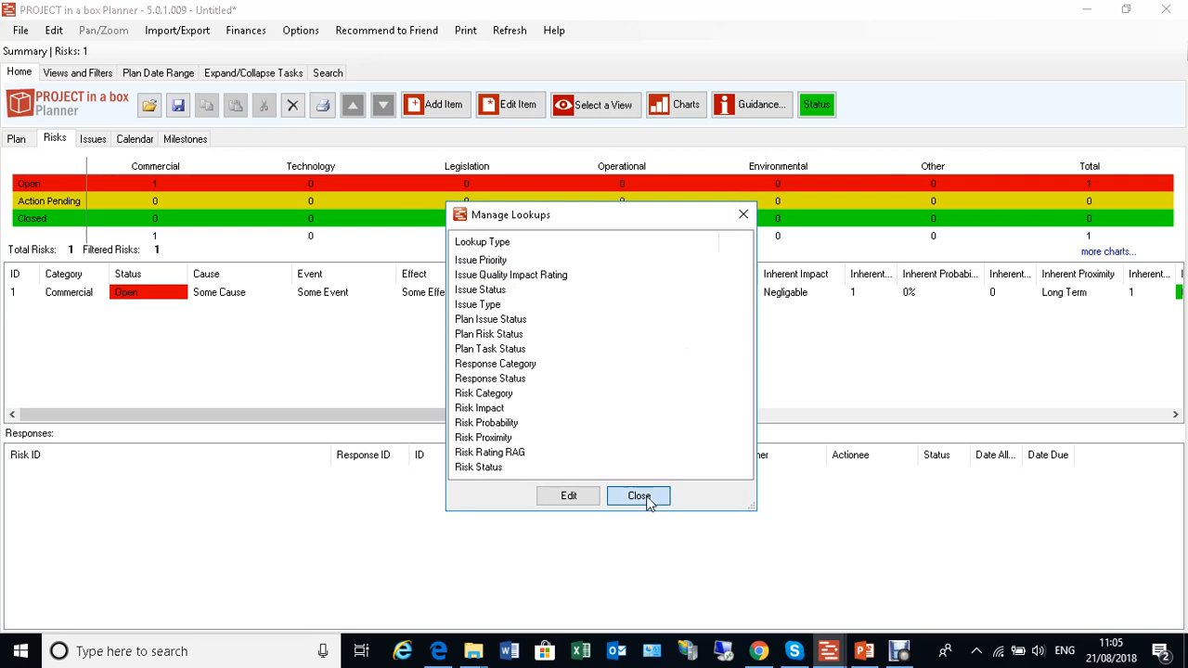
click(1165, 9)
click(606, 390)
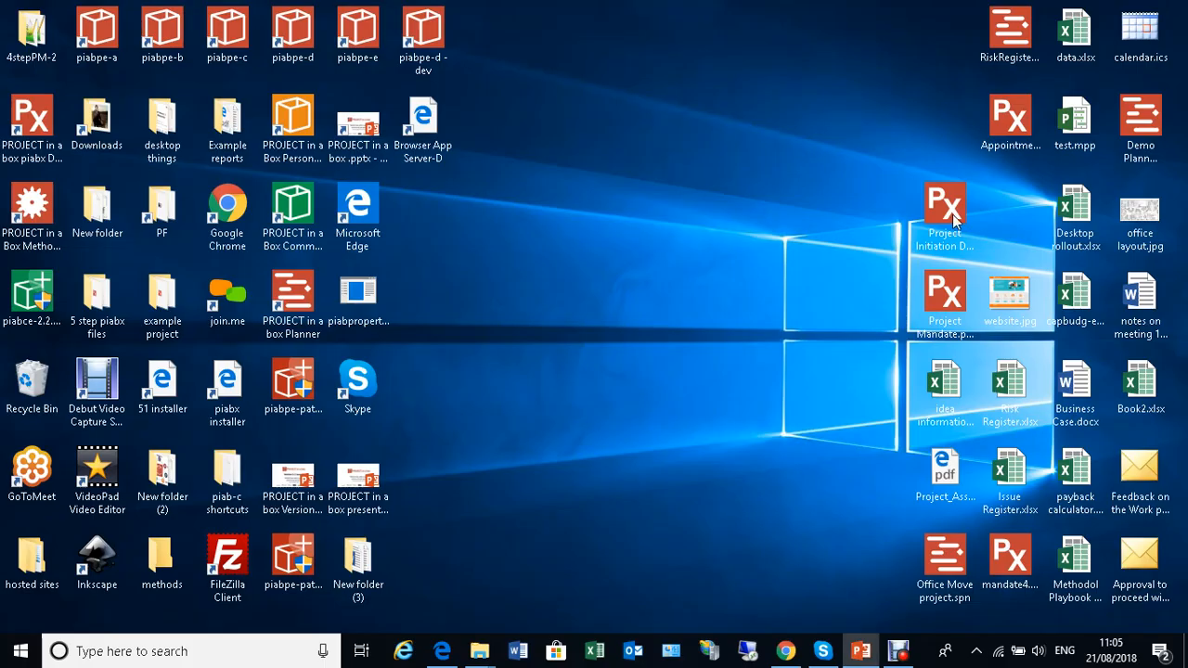
click(1144, 113)
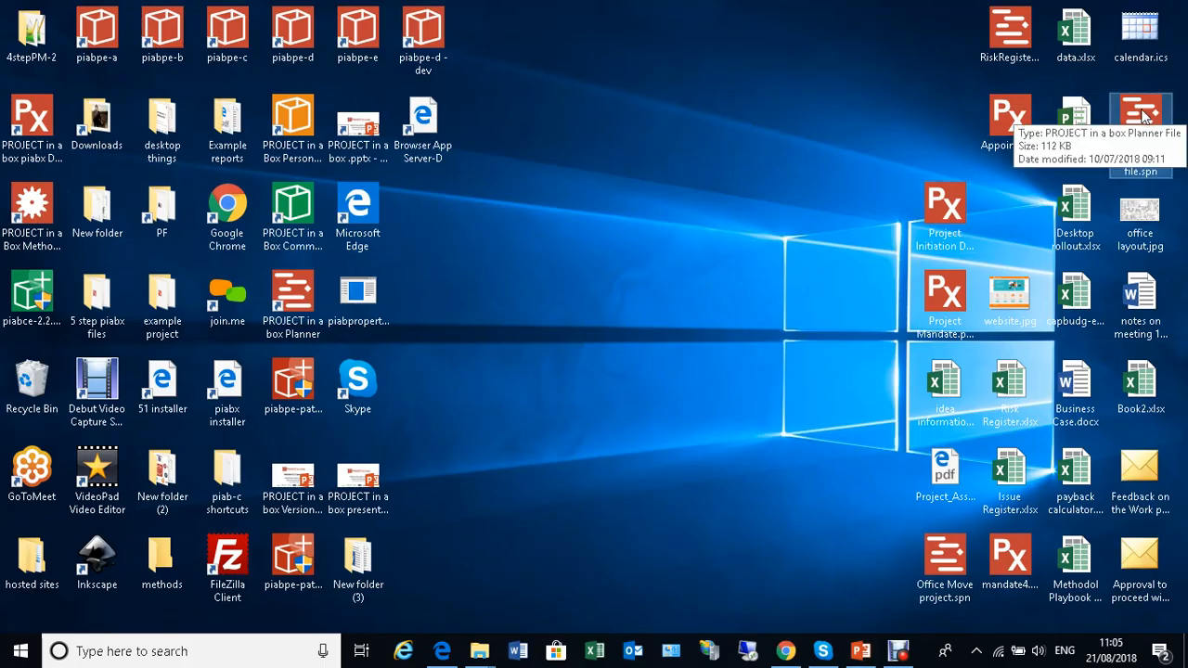
double_click(1143, 113)
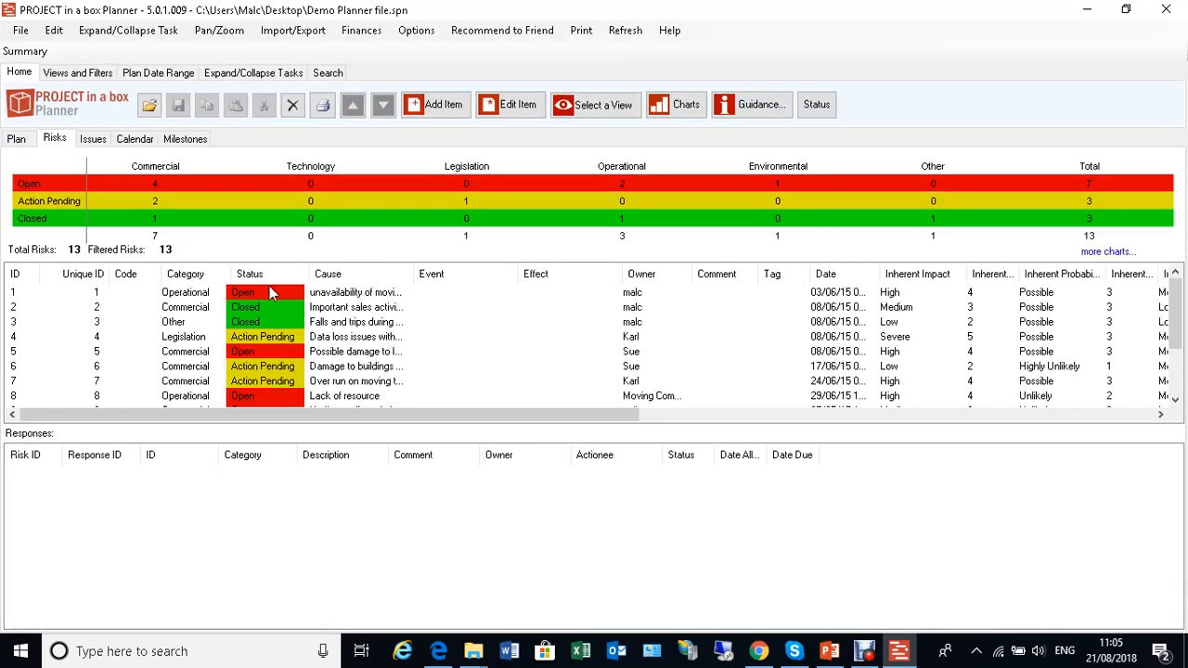
Examine the inherent impact, probability and proximity settings of the risk about important sales activities, leaving it unsaved.
double_click(340, 309)
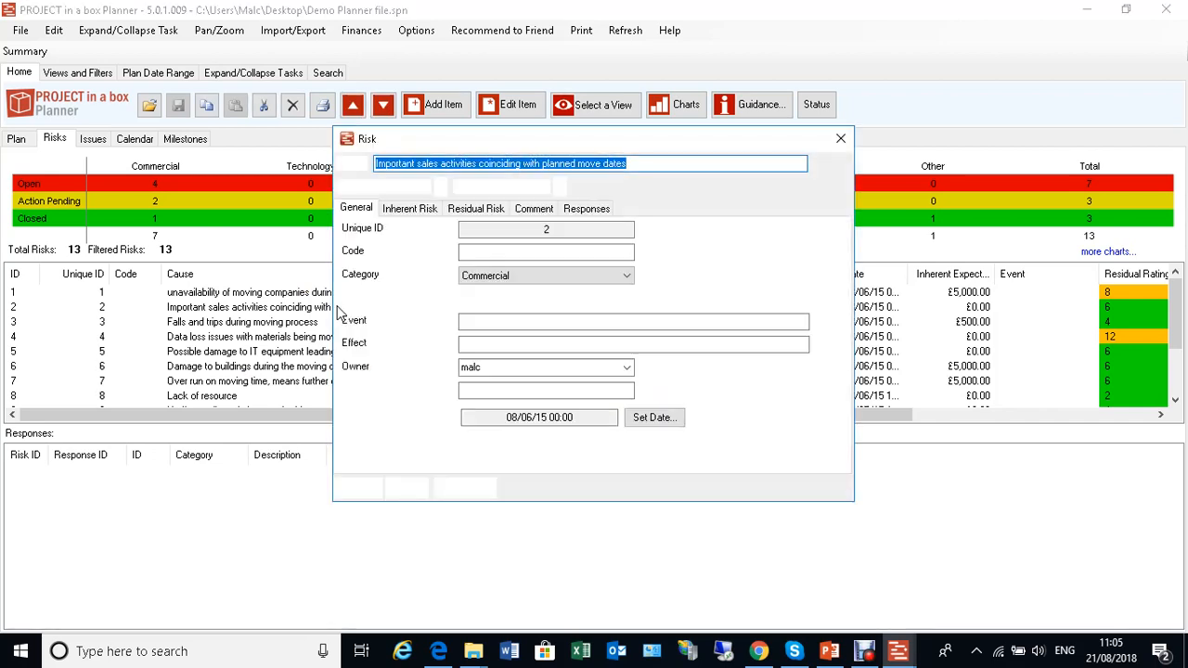
click(414, 208)
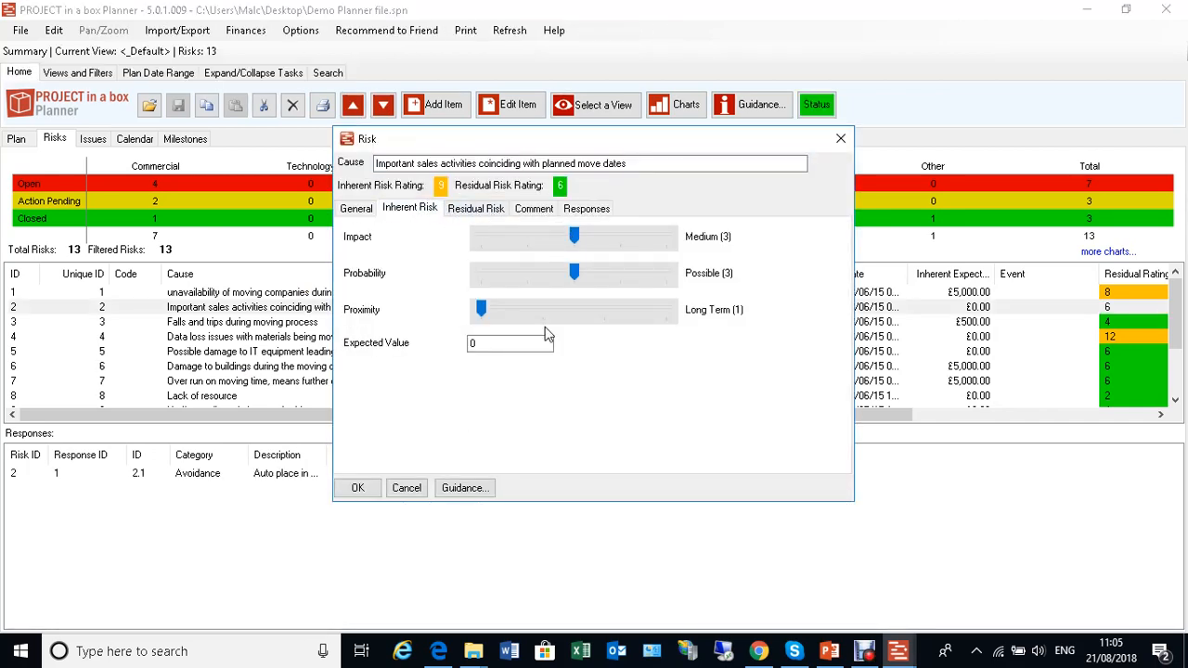
drag(575, 238, 586, 282)
drag(517, 312, 492, 316)
click(842, 138)
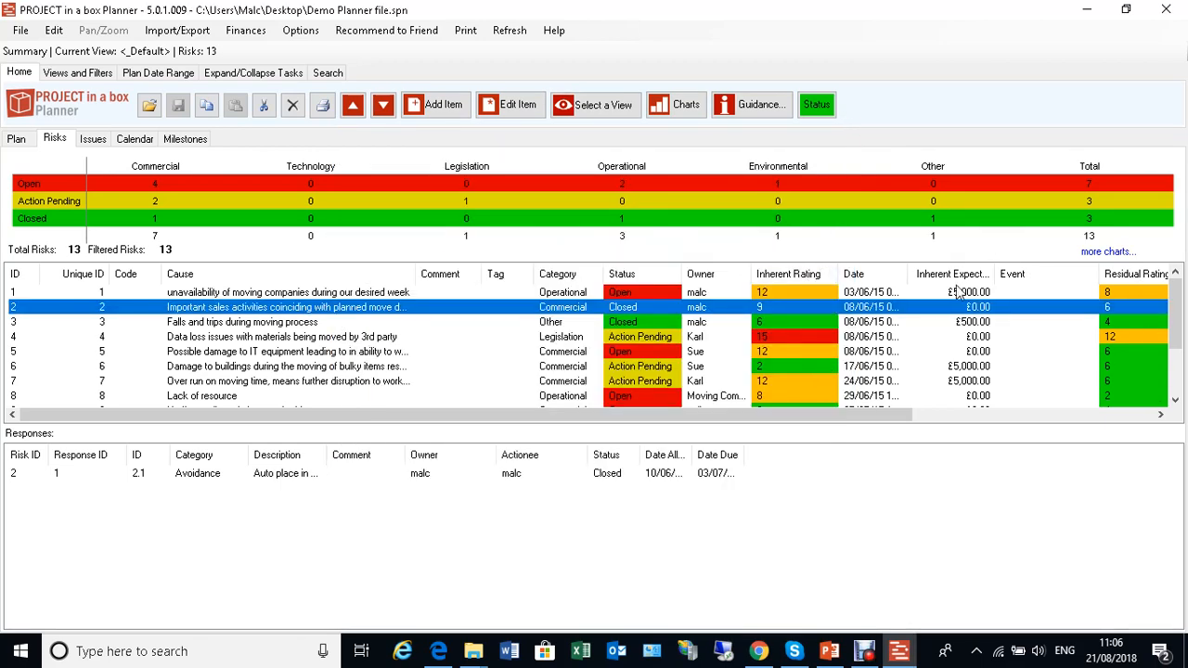
Compare the Risk Rating RAG lookup's Green, Amber and Red thresholds with the register's inherent ratings, without changing the lookup.
click(20, 31)
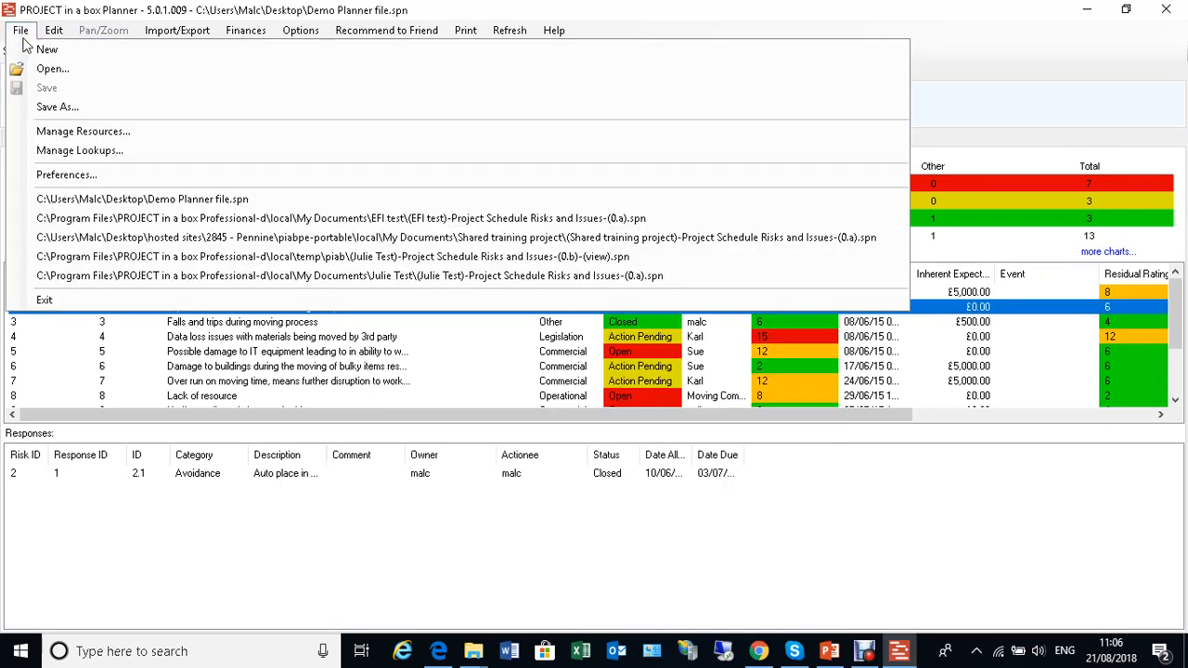
click(89, 154)
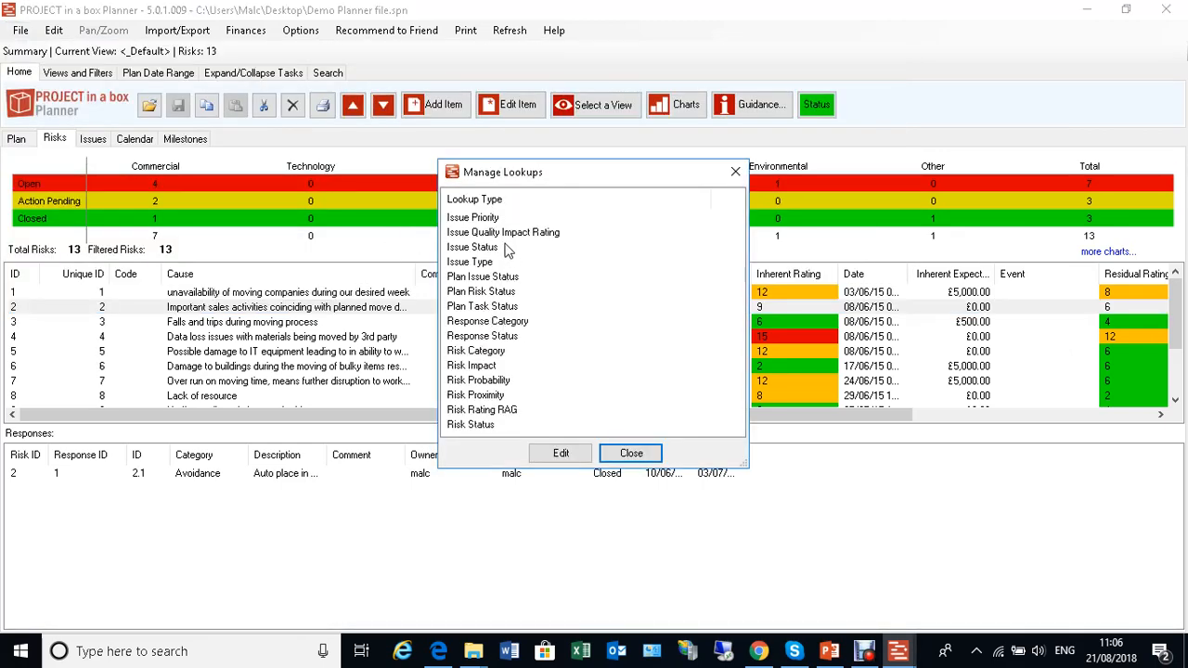
double_click(497, 411)
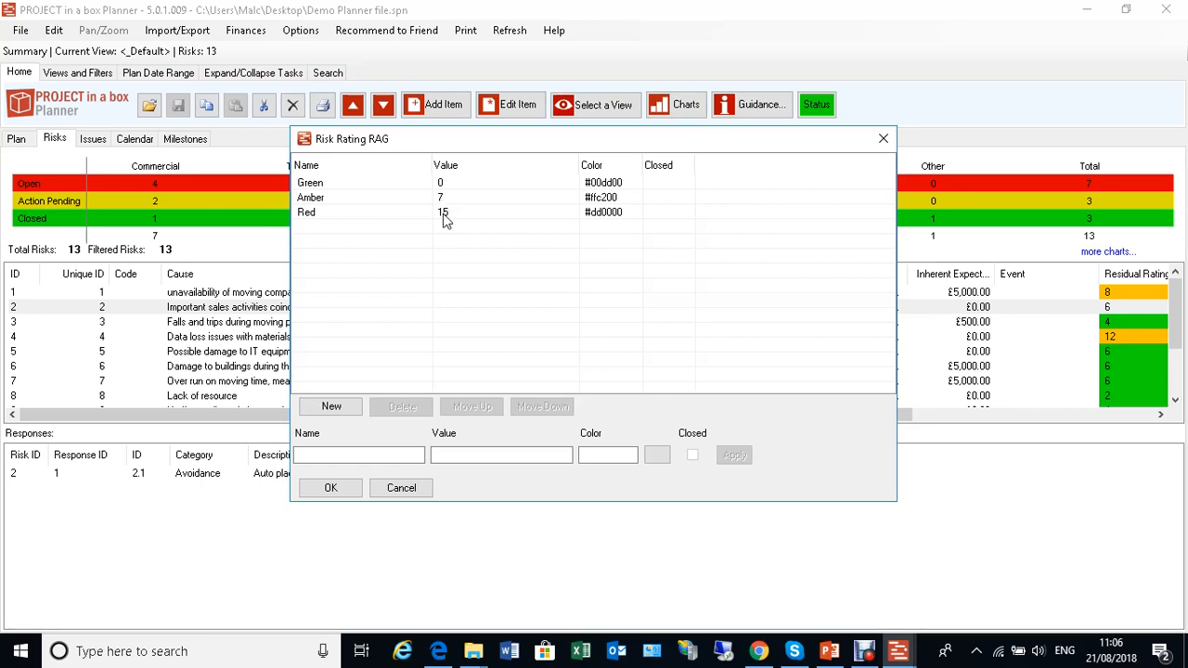
drag(545, 148, 512, 376)
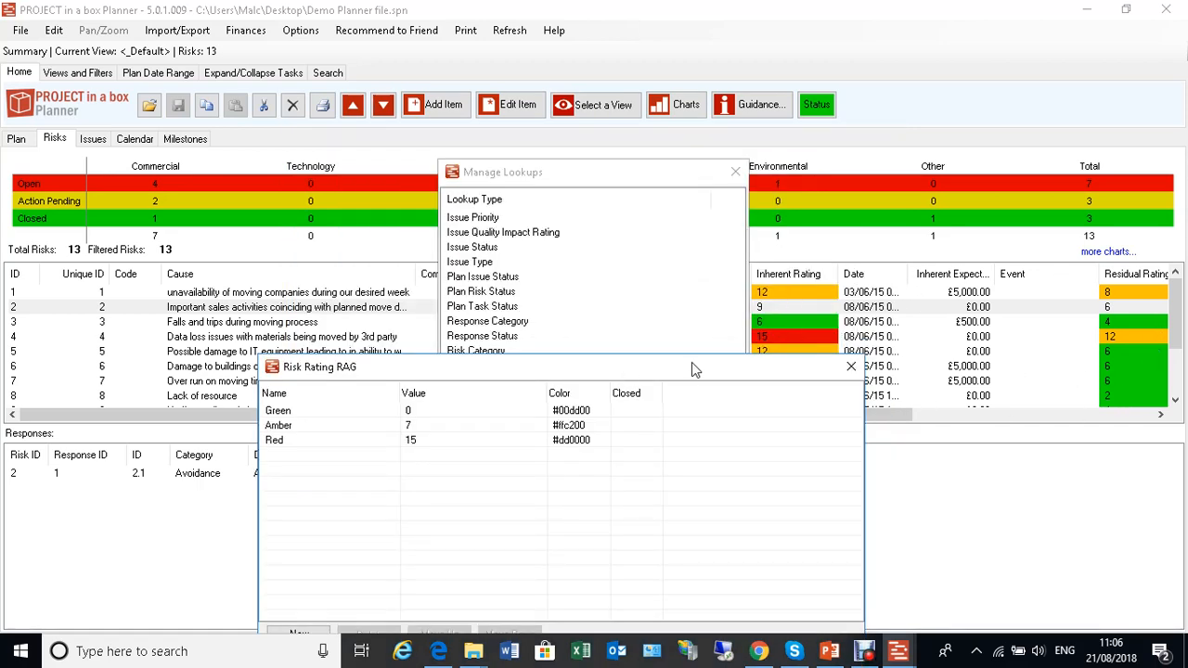
drag(694, 369, 553, 240)
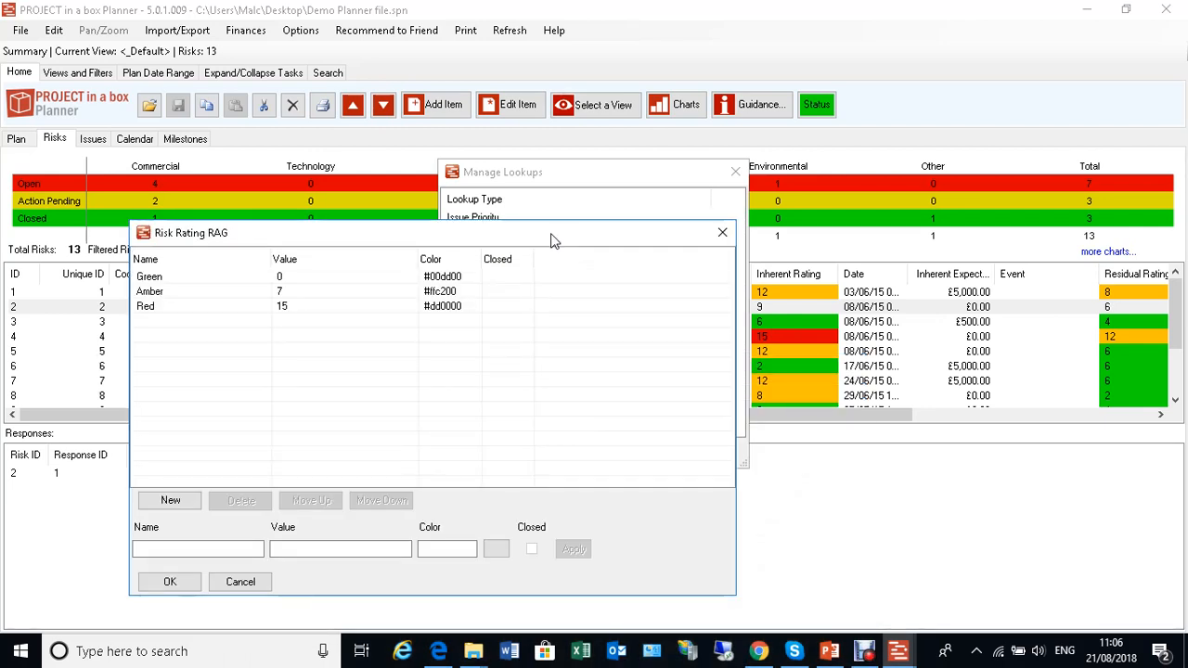
click(722, 233)
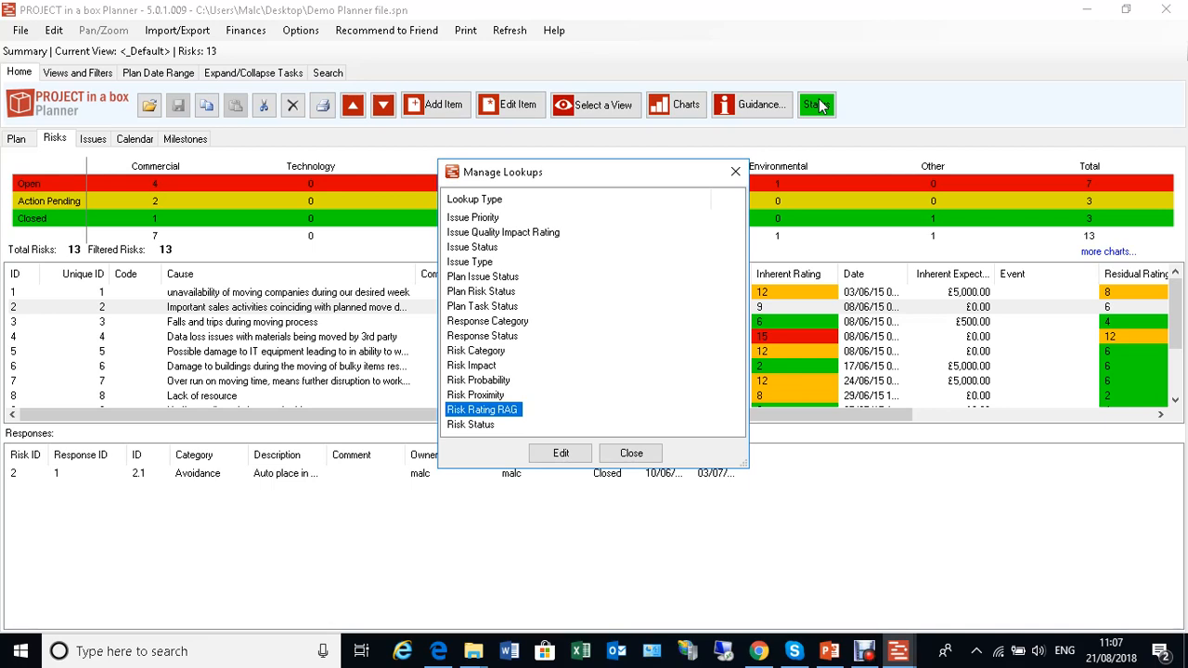
click(735, 173)
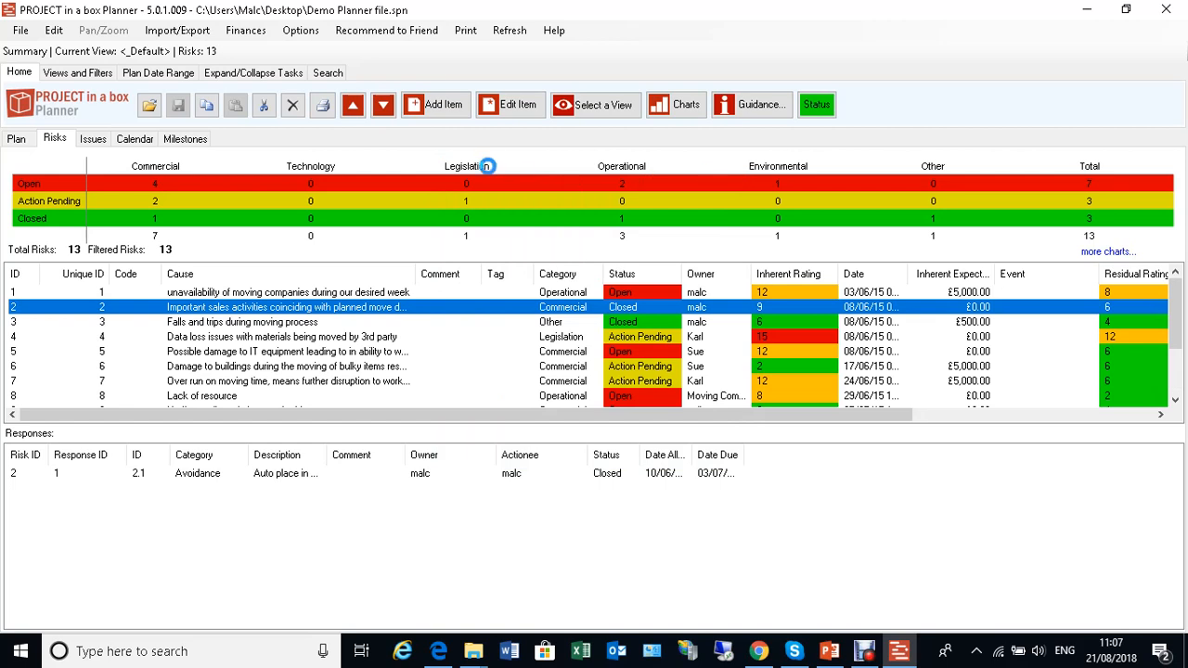
Review the Plan Preferences, Global Guidance and Plan Guidance settings in the preferences, without changing any of them.
click(300, 29)
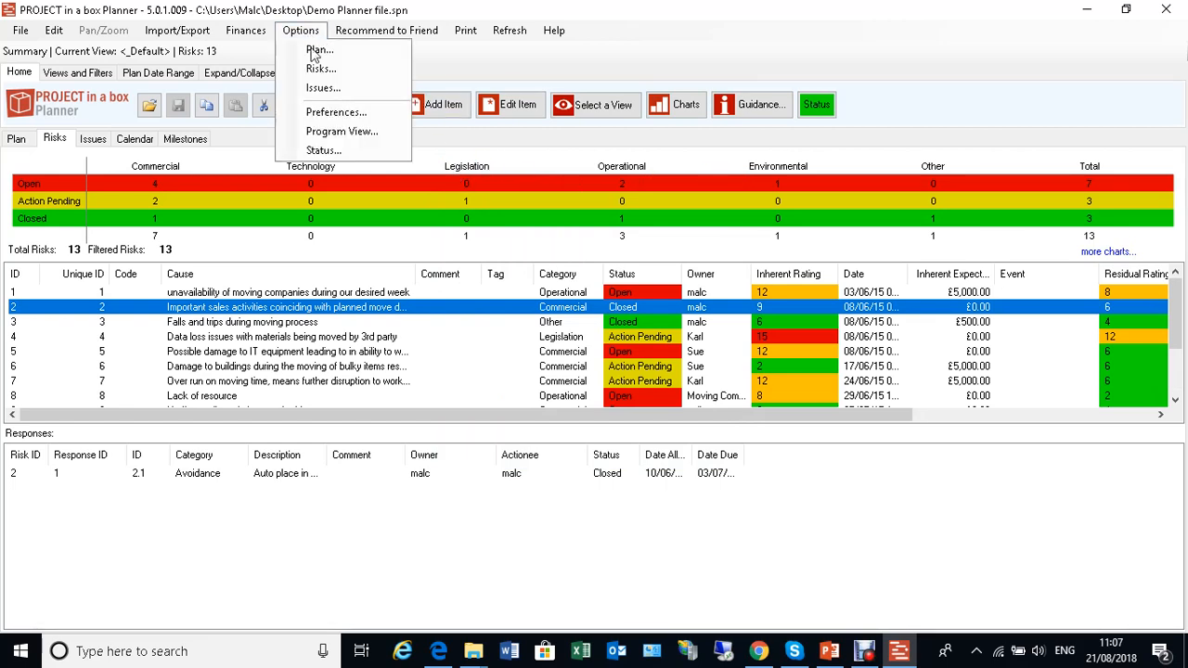
click(334, 115)
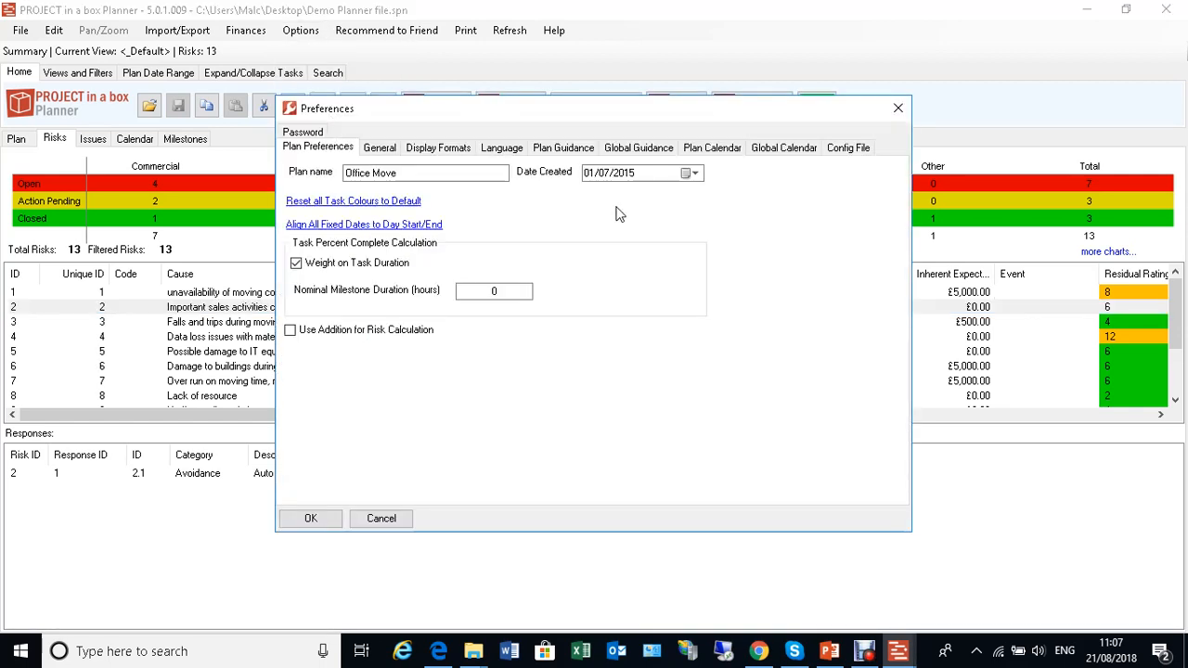
click(636, 151)
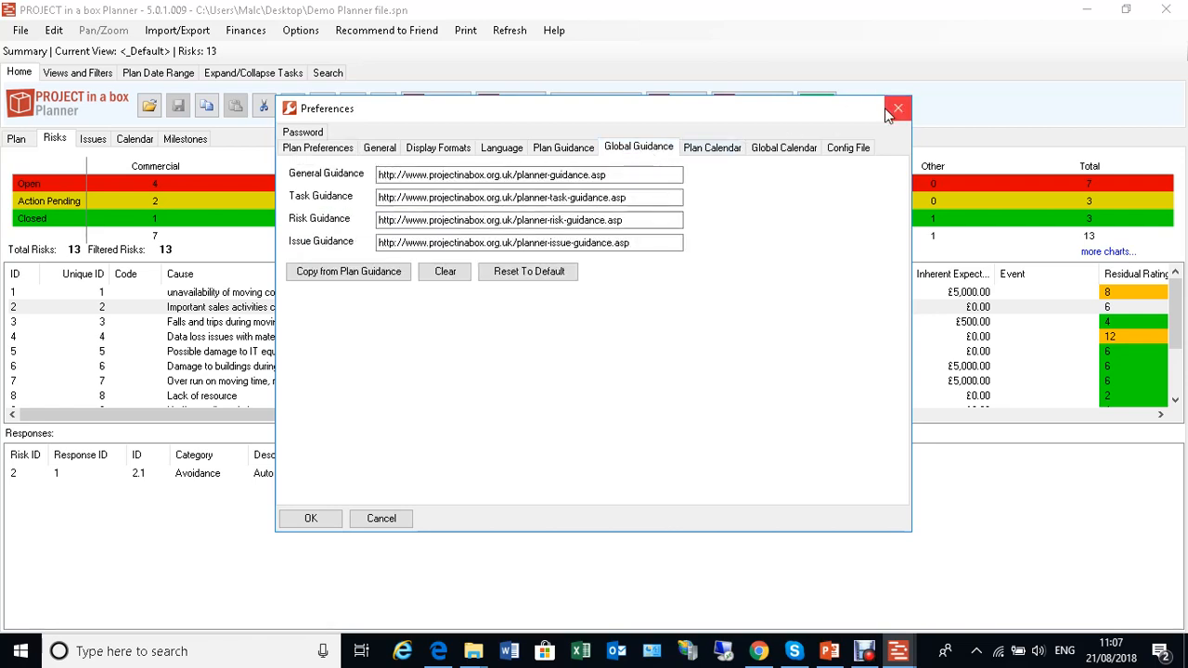
drag(536, 255, 531, 270)
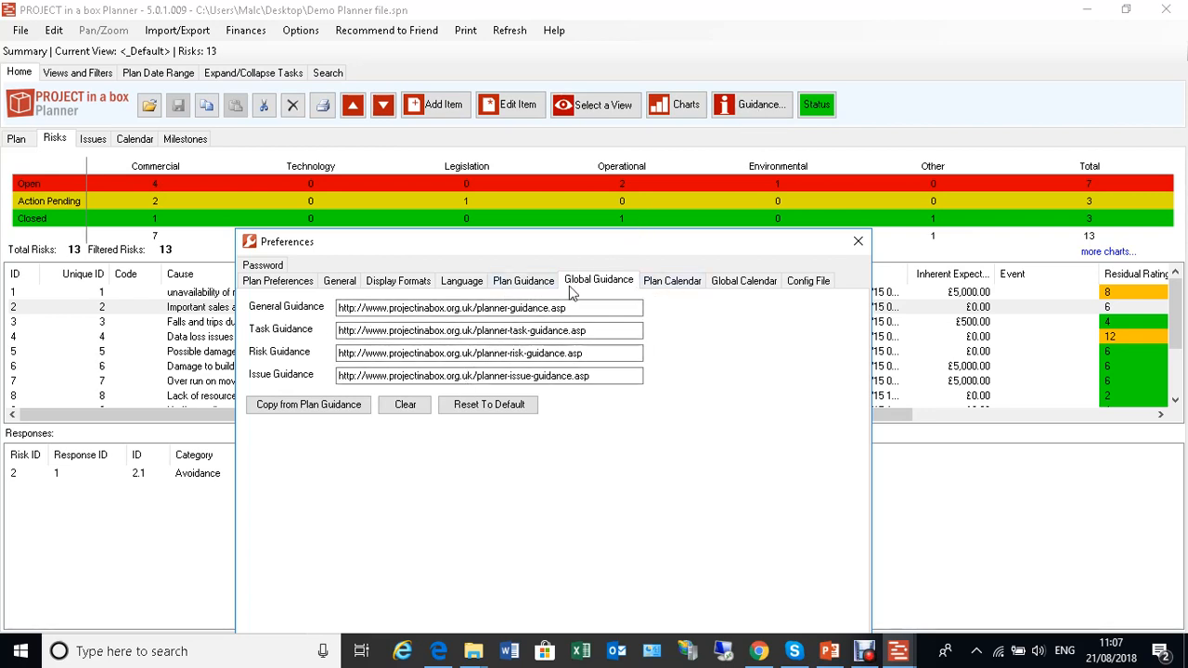
click(525, 281)
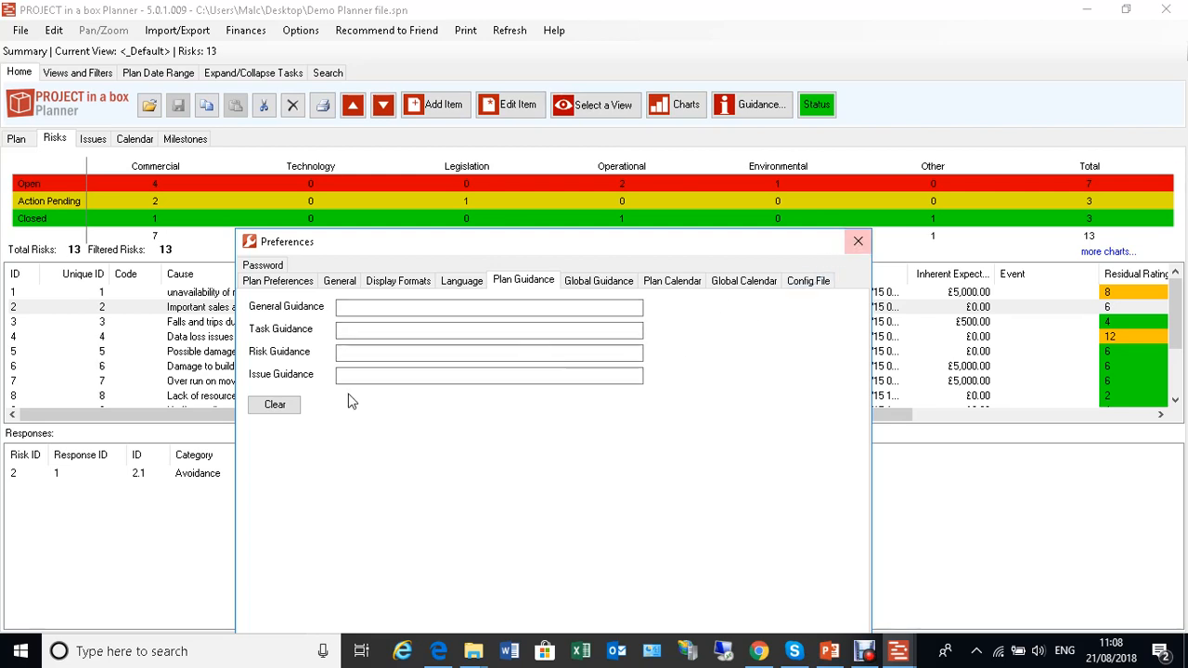
click(858, 243)
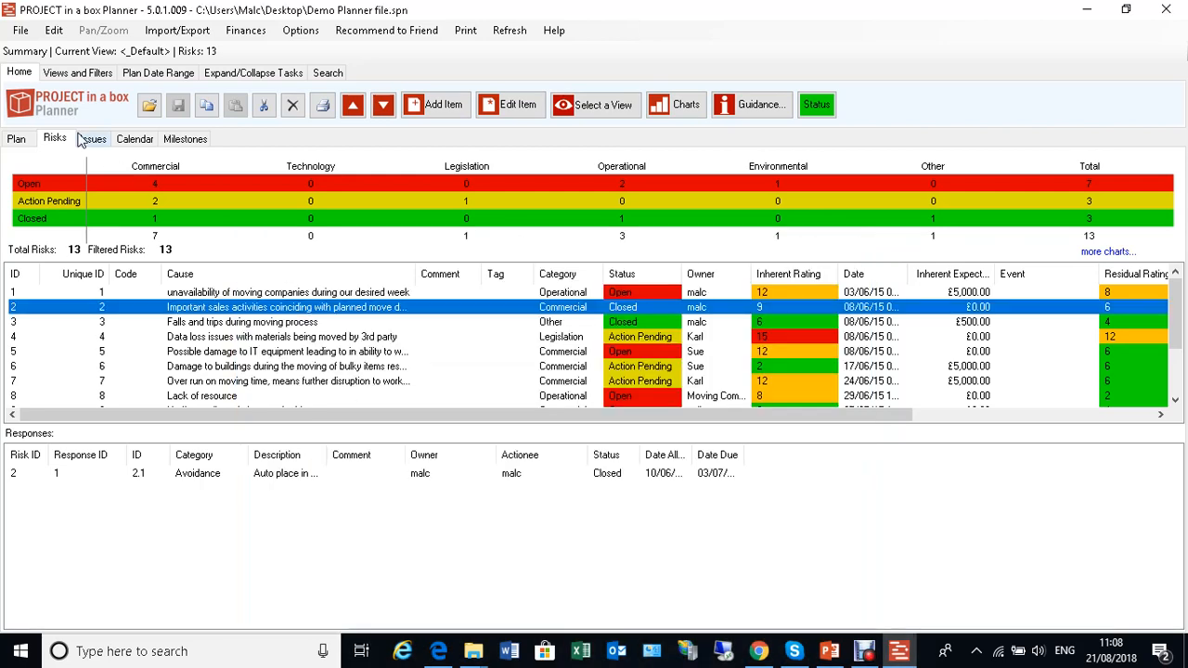
Reopen the risk about important sales activities coinciding with planned move dates.
double_click(394, 312)
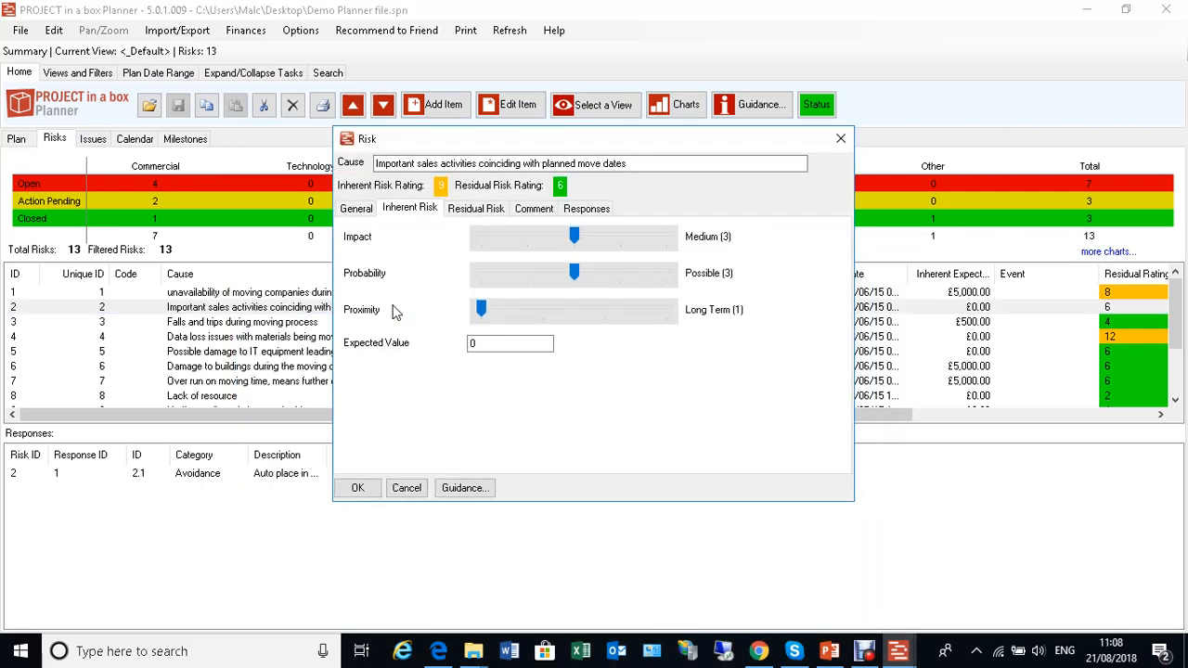